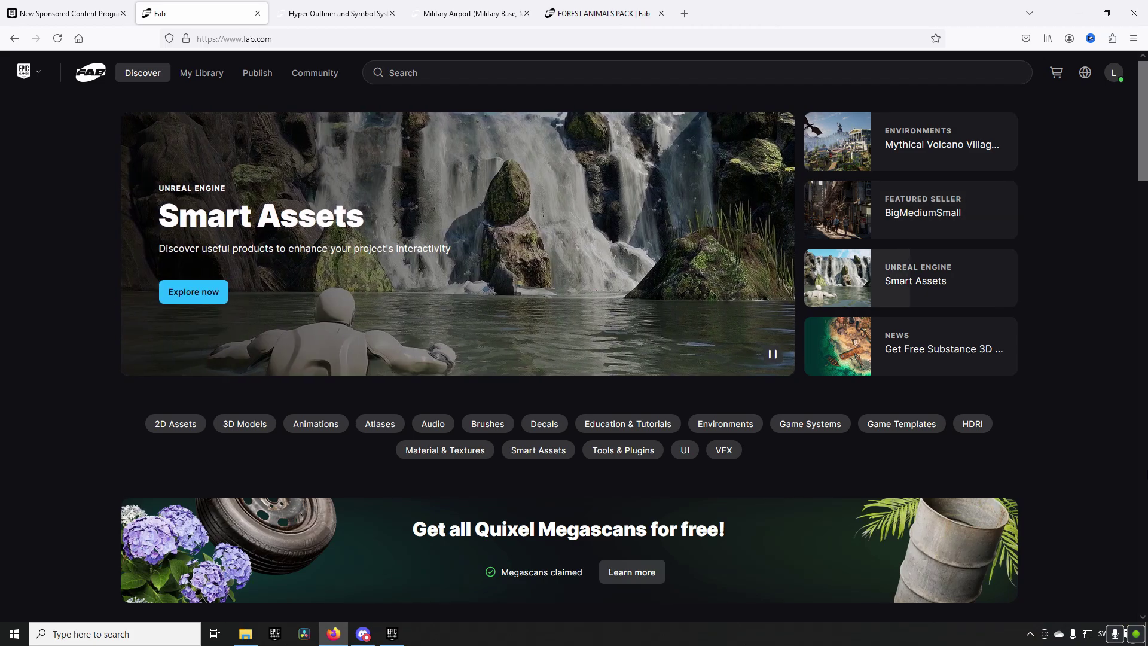
- Open the New Sponsored Content Program post and select its first bullet about more frequent releases
{"action": "left_click", "coordinate": [65, 14]}
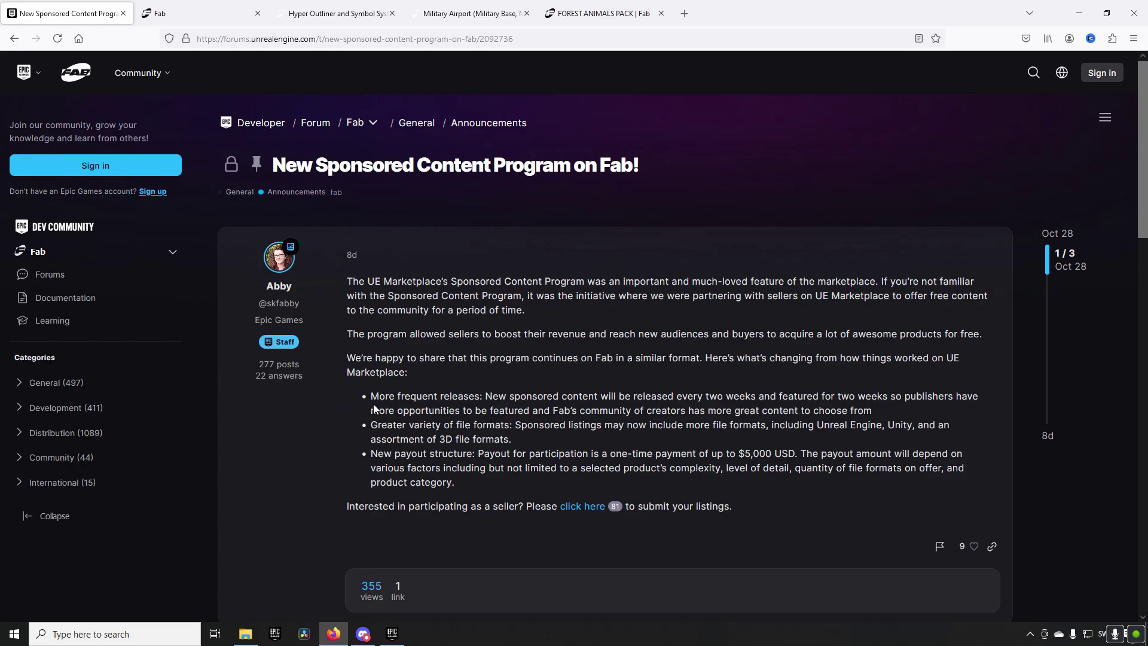
{"action": "left_click_drag", "start_coordinate": [371, 396], "coordinate": [887, 412]}
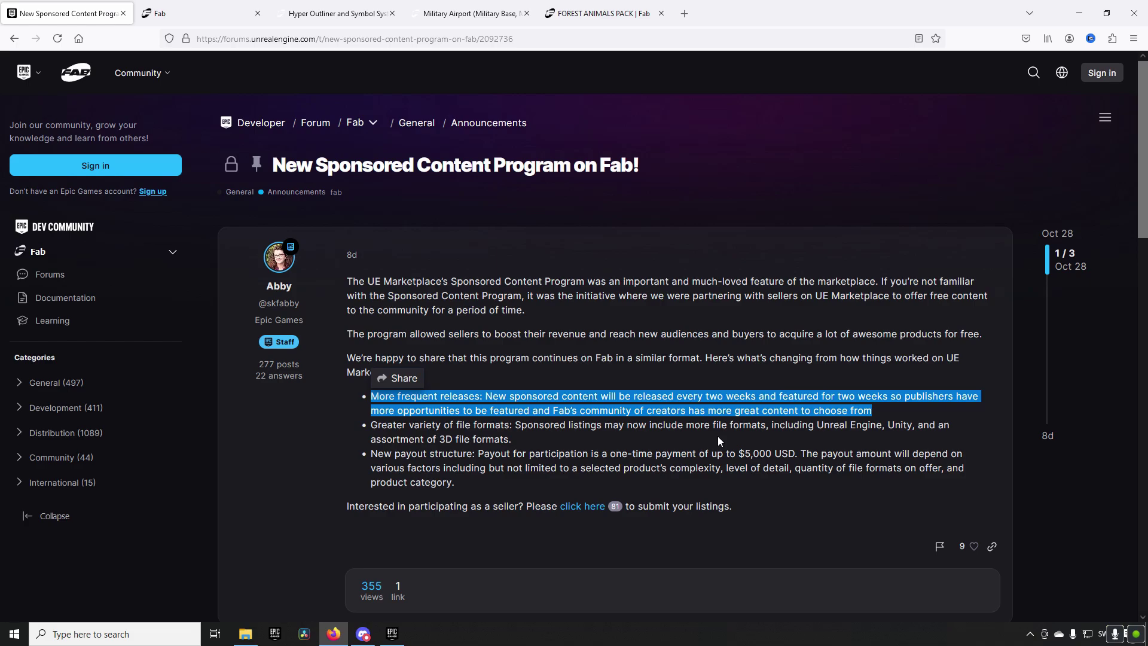
- Select the file-formats bullet, then the bullet about the new payout structure
{"action": "left_click", "coordinate": [670, 425]}
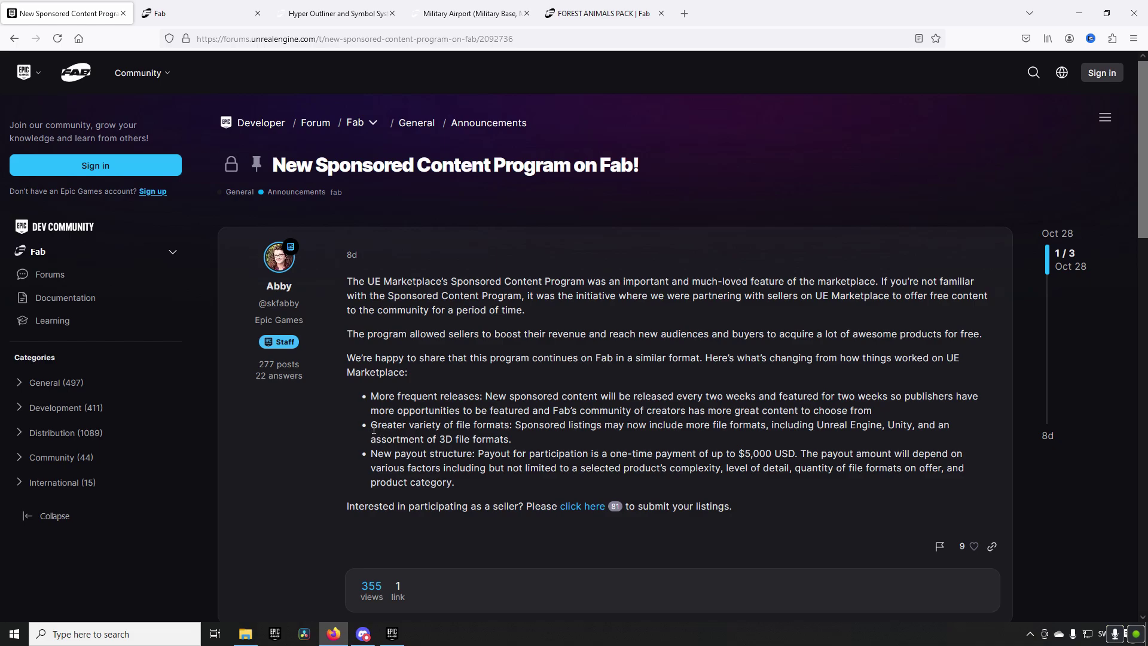
{"action": "left_click_drag", "start_coordinate": [527, 438], "coordinate": [370, 423]}
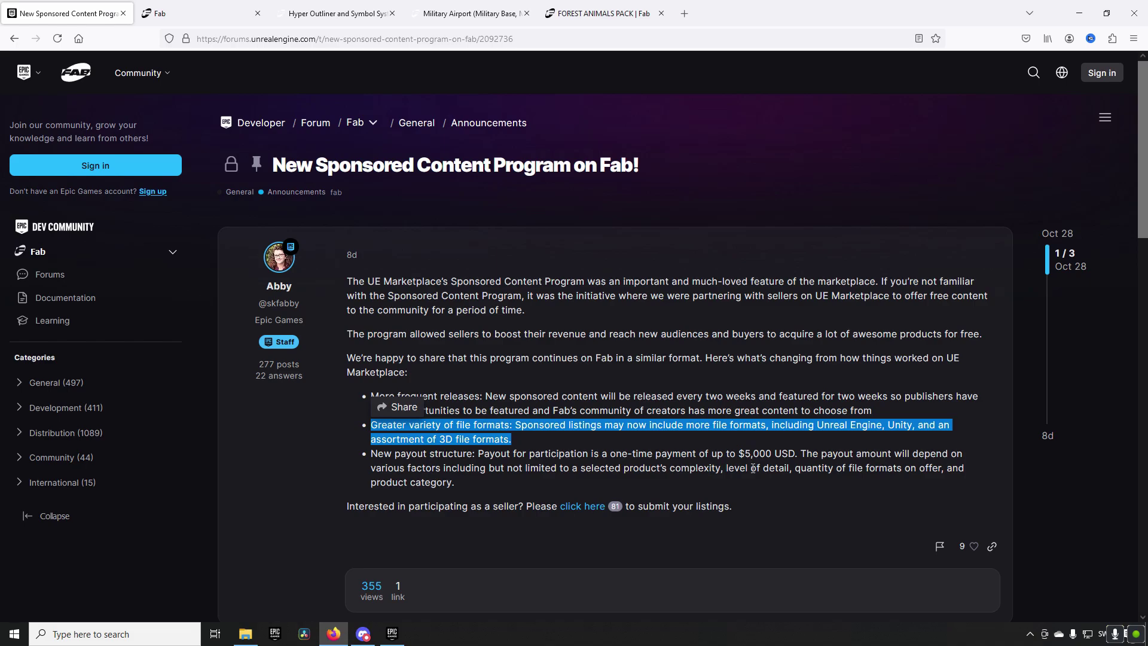
{"action": "left_click_drag", "start_coordinate": [367, 454], "coordinate": [479, 478]}
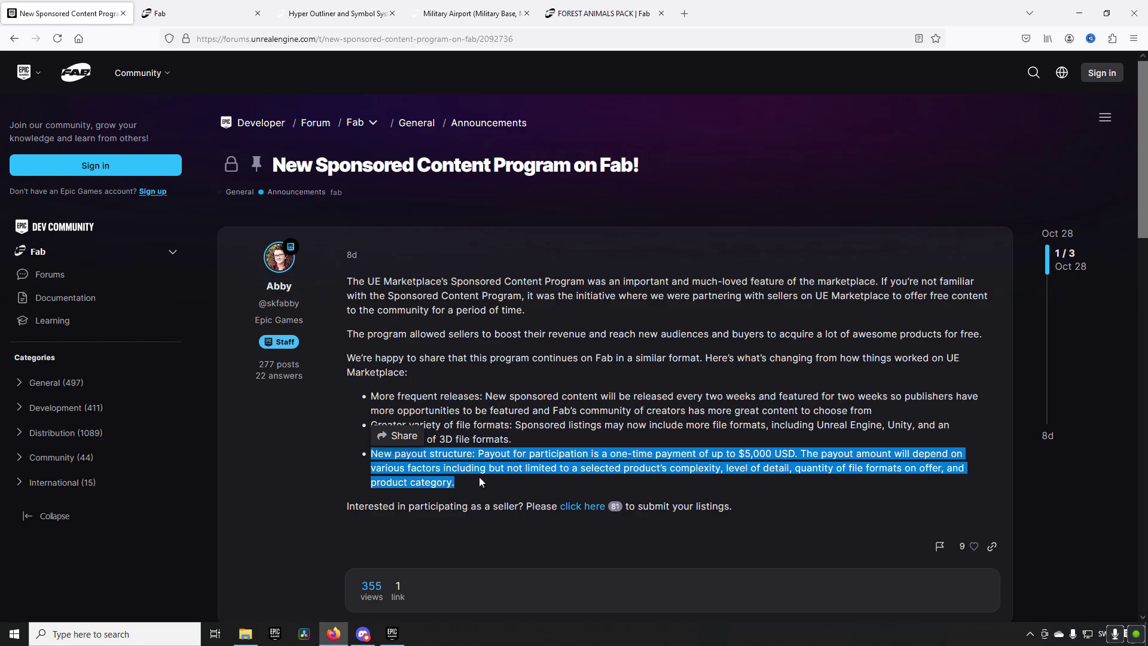
- Highlight the payout phrases 'quantity of file formats on offer' and 'product category', then select all three bullets
{"action": "left_click", "coordinate": [698, 473]}
{"action": "left_click_drag", "start_coordinate": [725, 468], "coordinate": [933, 470]}
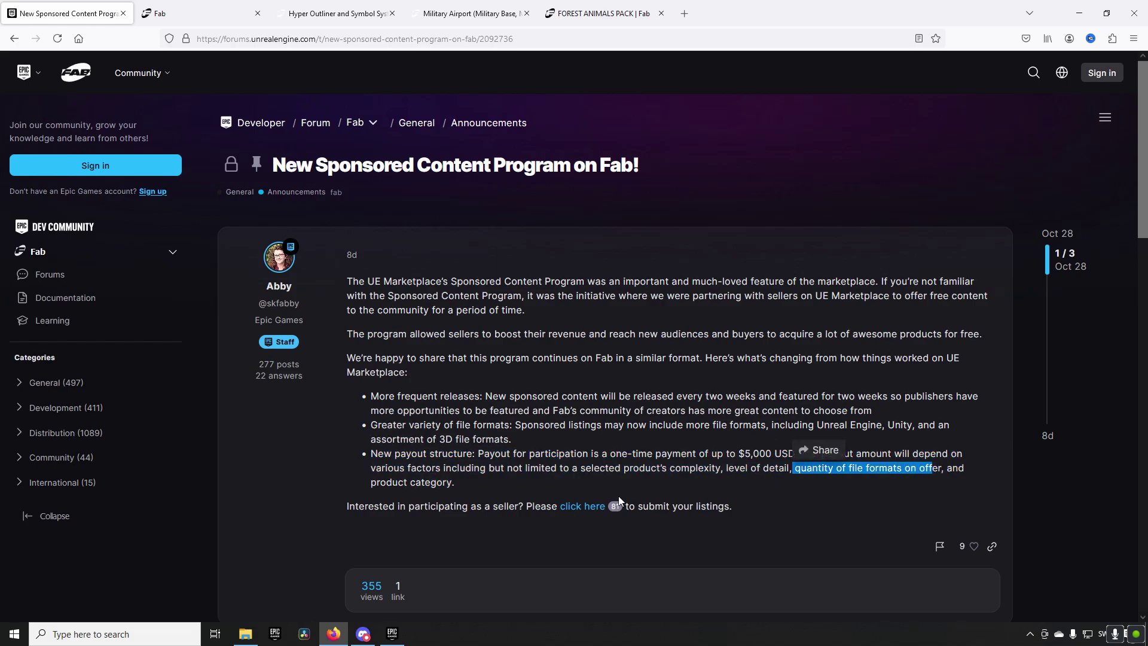
{"action": "left_click", "coordinate": [618, 497]}
{"action": "left_click_drag", "start_coordinate": [481, 486], "coordinate": [371, 482]}
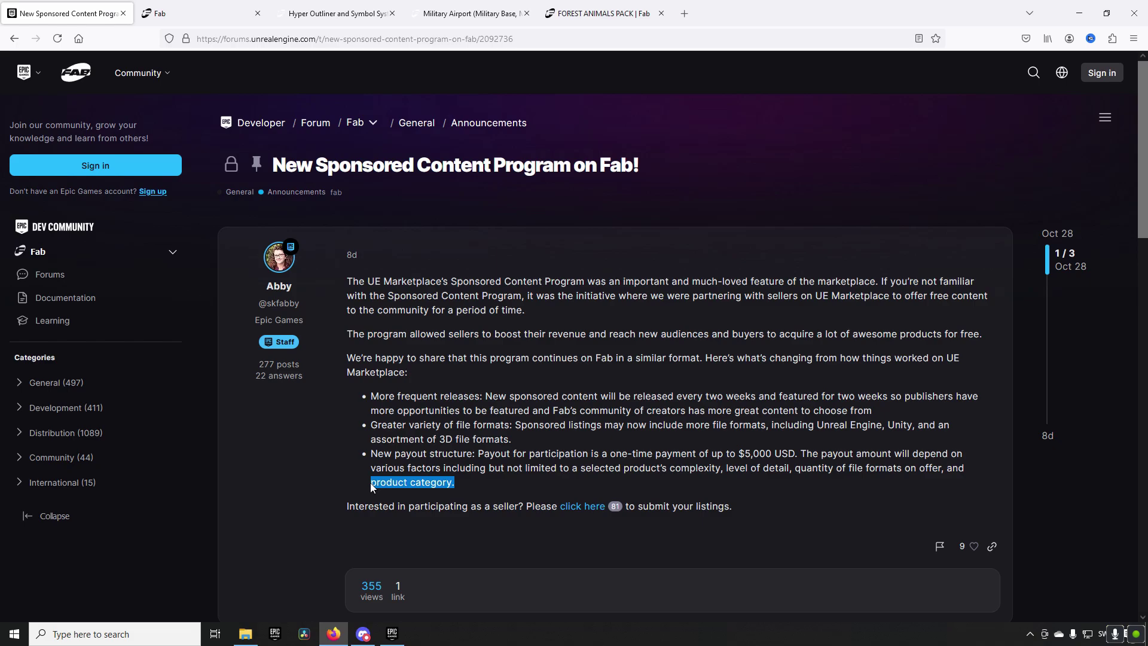
{"action": "left_click", "coordinate": [470, 487]}
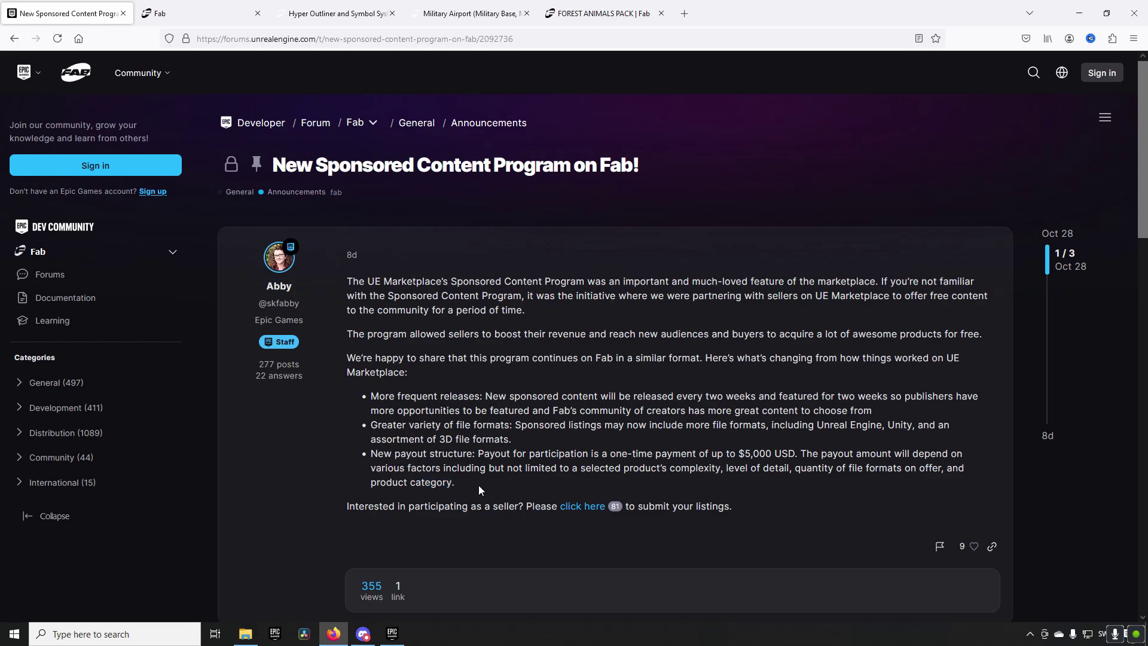
{"action": "left_click_drag", "start_coordinate": [622, 470], "coordinate": [761, 470]}
{"action": "left_click_drag", "start_coordinate": [814, 472], "coordinate": [943, 472]}
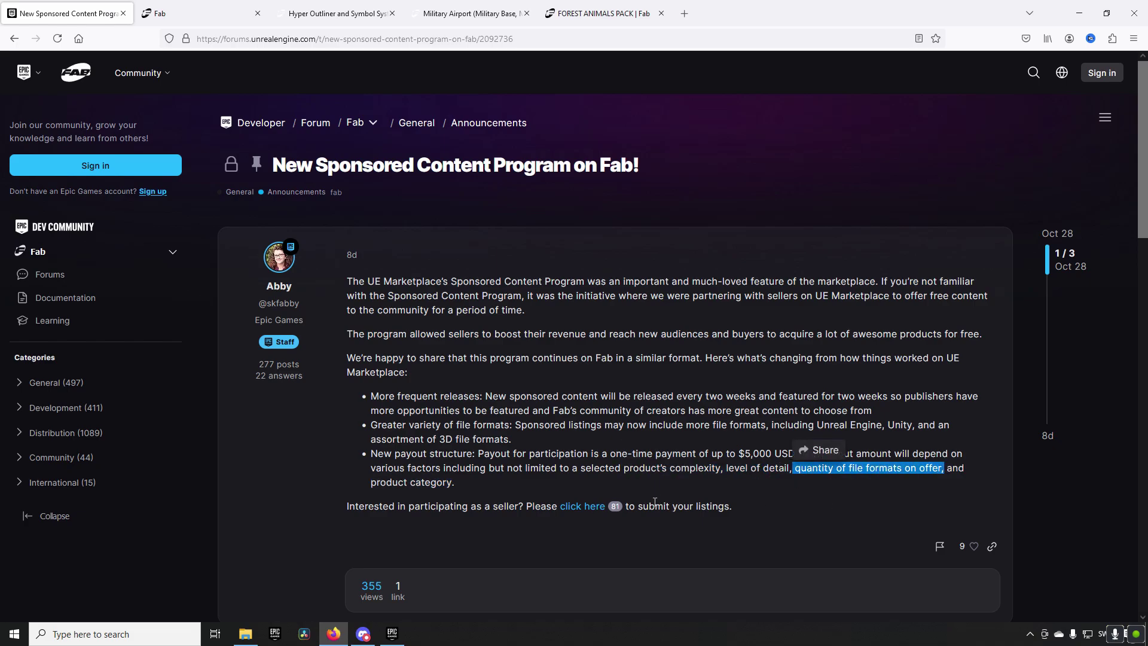
{"action": "left_click_drag", "start_coordinate": [470, 485], "coordinate": [373, 482]}
{"action": "left_click", "coordinate": [472, 486]}
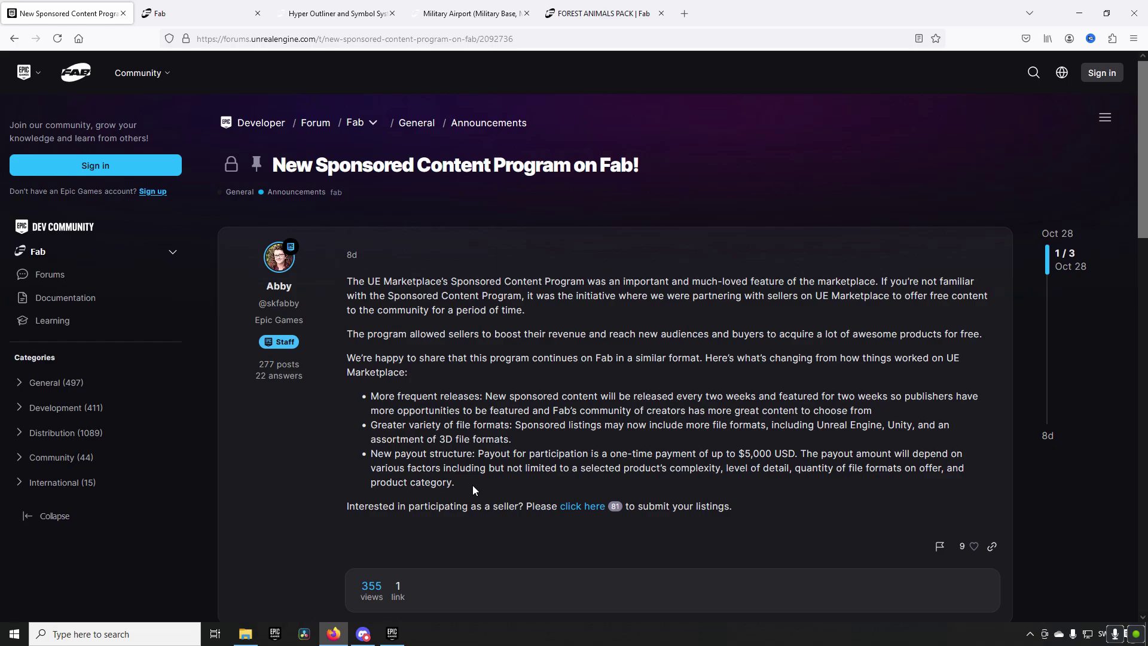
{"action": "left_click_drag", "start_coordinate": [472, 485], "coordinate": [378, 398]}
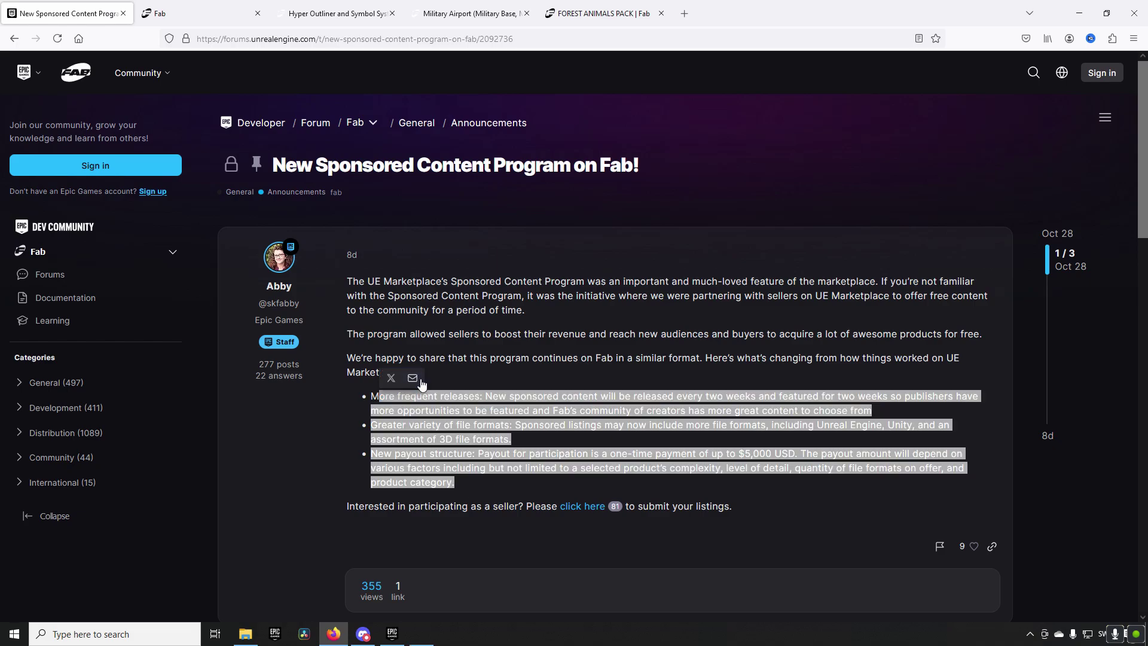
{"action": "left_click", "coordinate": [420, 377]}
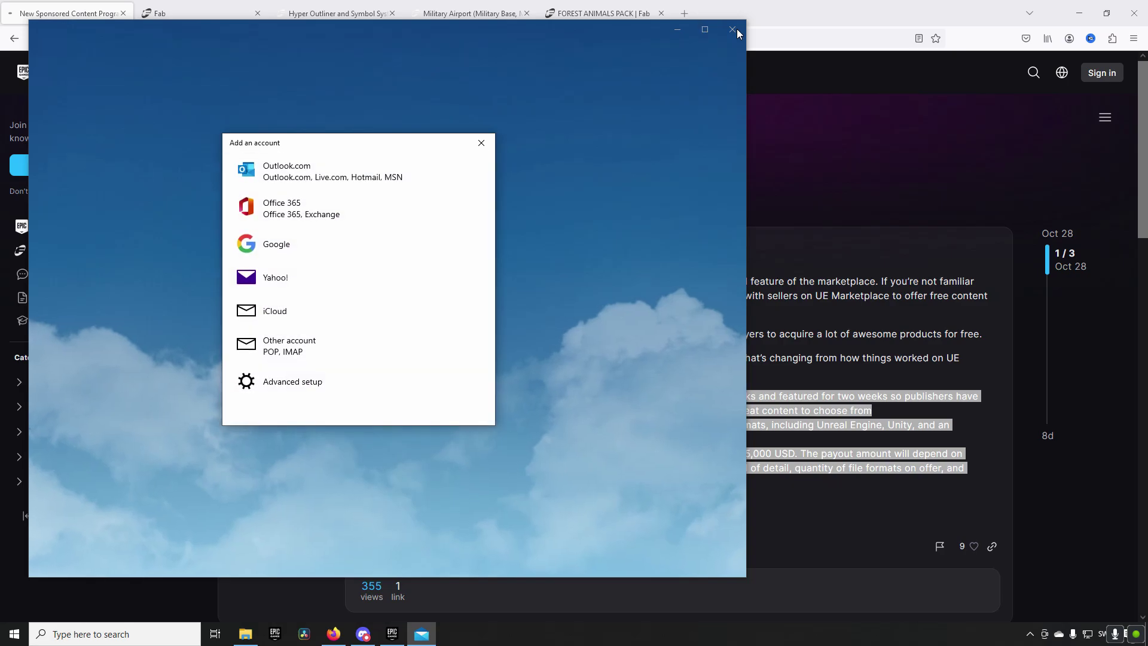
{"action": "left_click", "coordinate": [482, 144]}
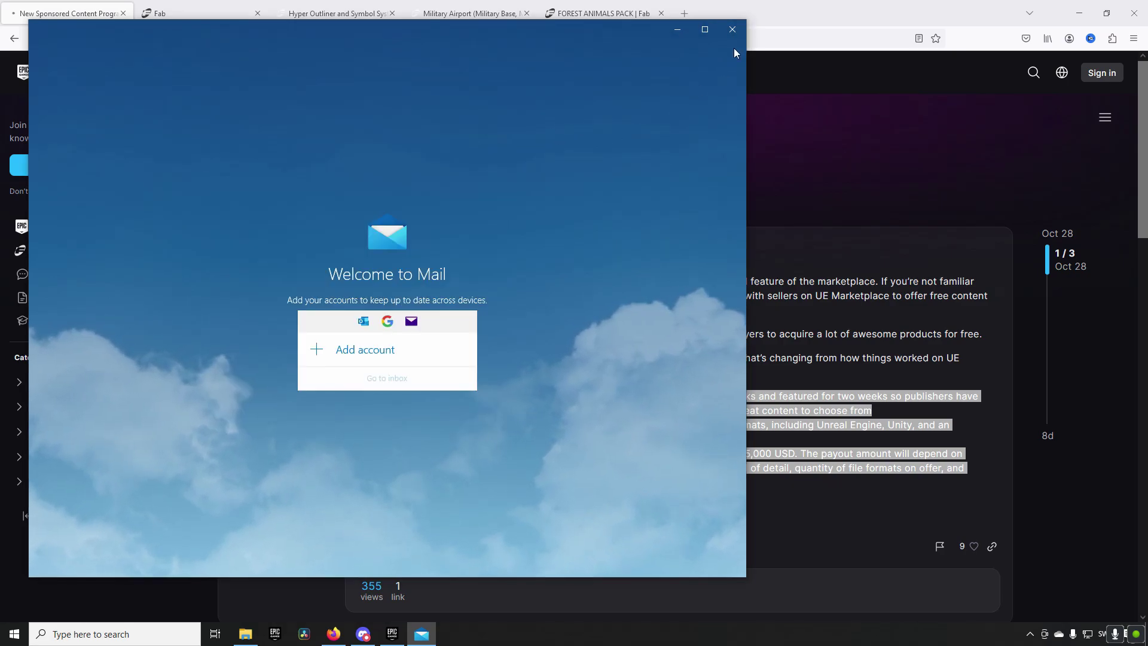
{"action": "left_click", "coordinate": [732, 30]}
{"action": "left_click", "coordinate": [602, 342]}
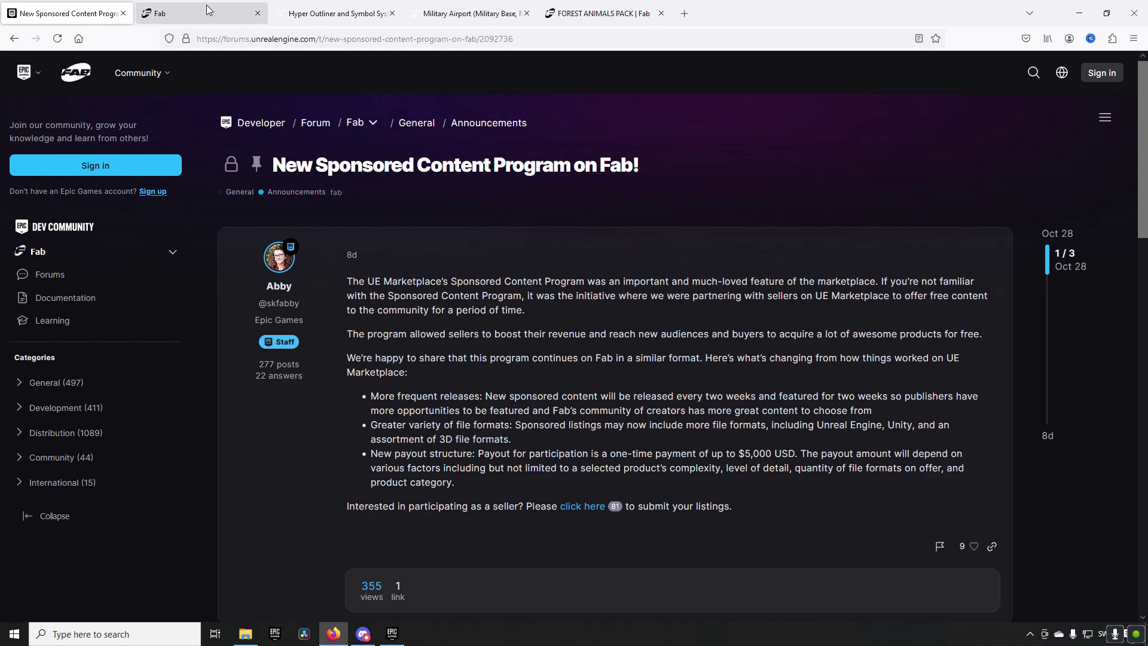
- Reload the Fab homepage, scroll through its Quixel, Free Content and template sections, then return to the top
{"action": "left_click", "coordinate": [190, 14]}
{"action": "left_click", "coordinate": [62, 42]}
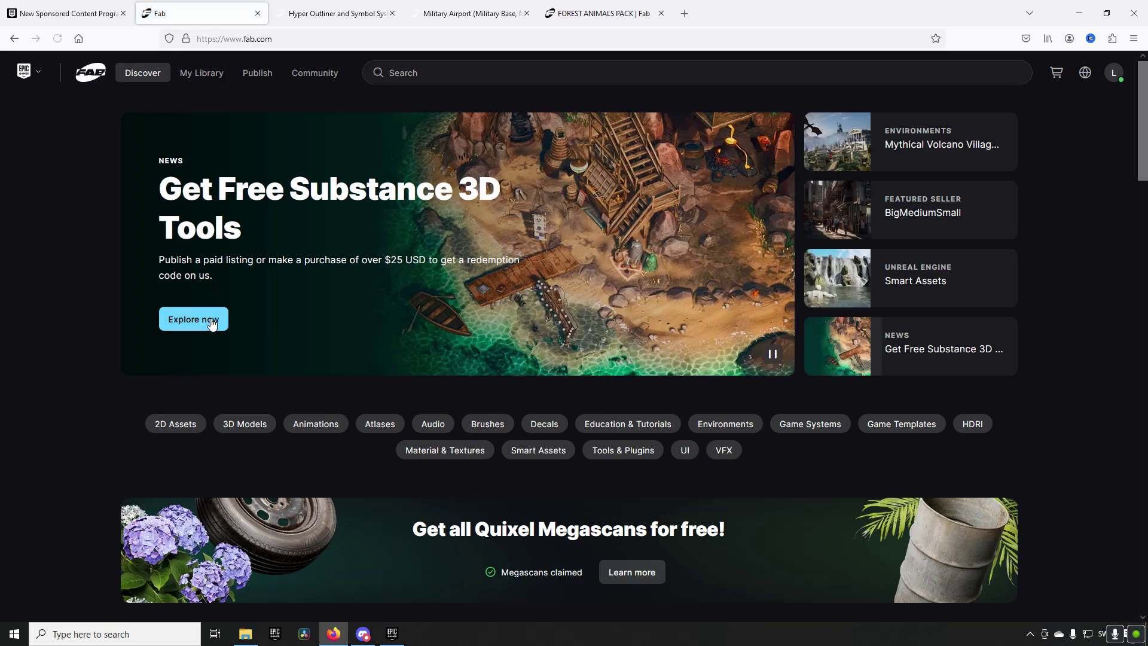
{"action": "scroll", "coordinate": [113, 421], "scroll_direction": "down", "scroll_amount": 6}
{"action": "scroll", "coordinate": [112, 420], "scroll_direction": "down", "scroll_amount": 4}
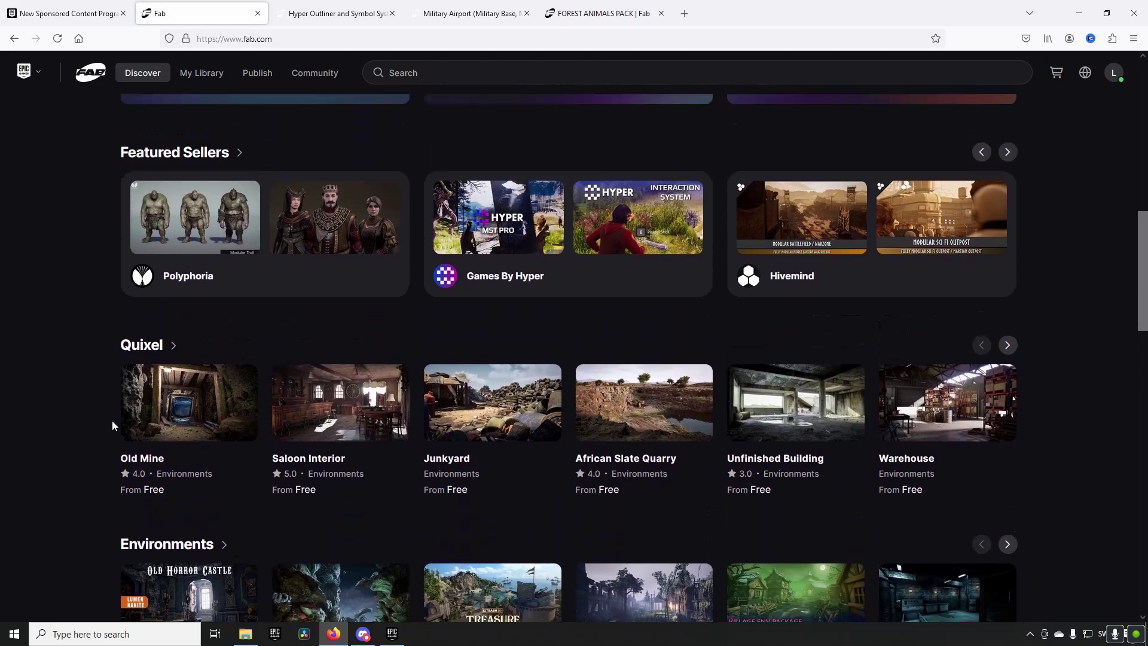
{"action": "scroll", "coordinate": [112, 421], "scroll_direction": "up", "scroll_amount": 1}
{"action": "scroll", "coordinate": [108, 422], "scroll_direction": "down", "scroll_amount": 5}
{"action": "scroll", "coordinate": [103, 423], "scroll_direction": "down", "scroll_amount": 8}
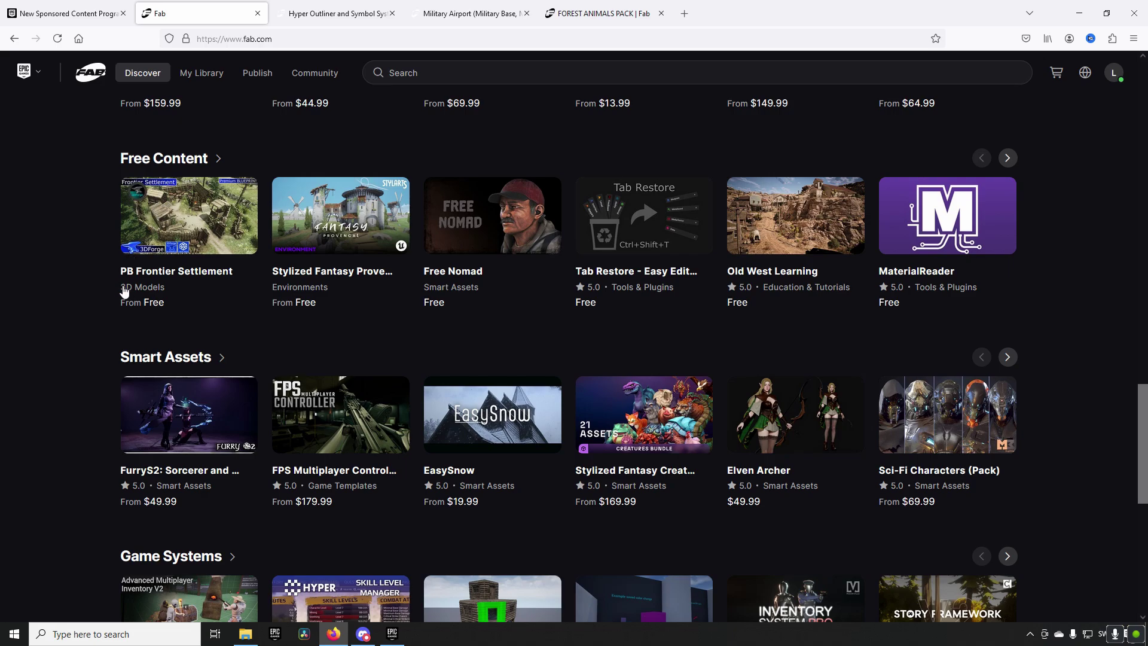
{"action": "scroll", "coordinate": [123, 332], "scroll_direction": "down", "scroll_amount": 8}
{"action": "scroll", "coordinate": [133, 389], "scroll_direction": "up", "scroll_amount": 8}
{"action": "scroll", "coordinate": [127, 391], "scroll_direction": "up", "scroll_amount": 20}
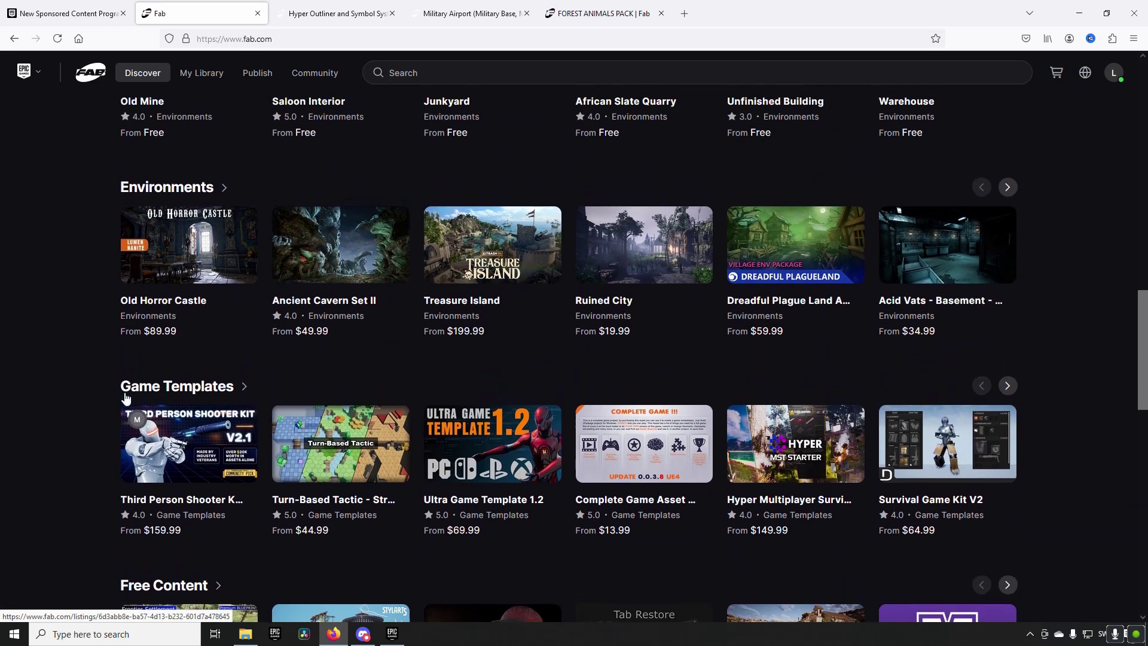
{"action": "scroll", "coordinate": [111, 406], "scroll_direction": "up", "scroll_amount": 2}
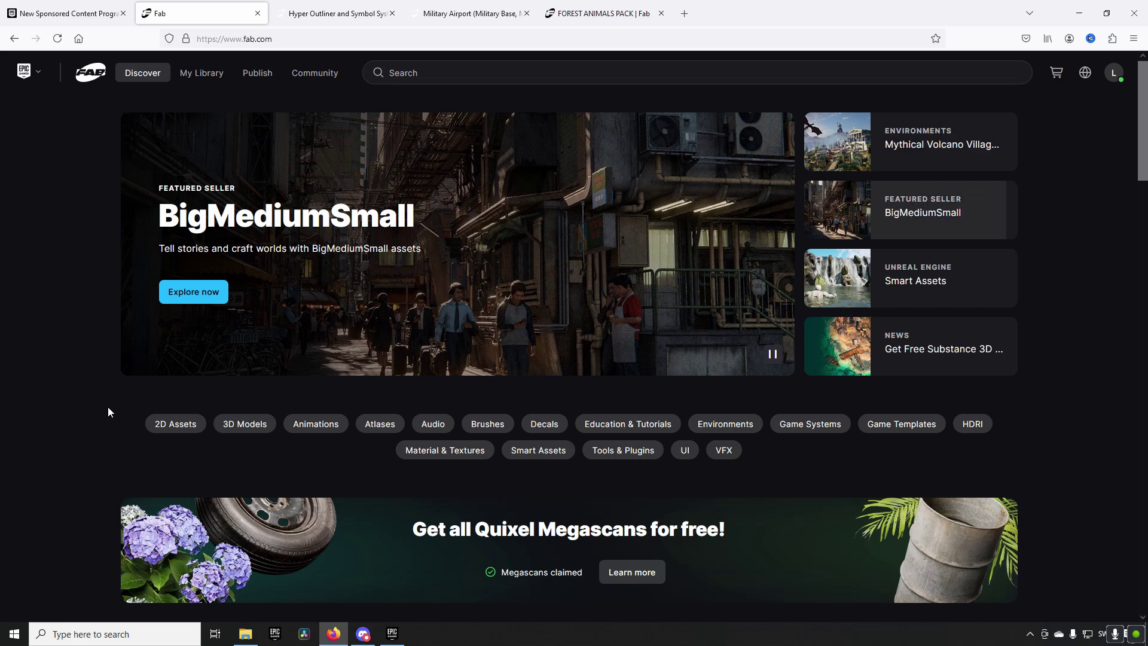
- Check the Hyper Outliner license options, skim the Forest Animals Pack listing, then return to Hyper Outliner
{"action": "left_click", "coordinate": [341, 14]}
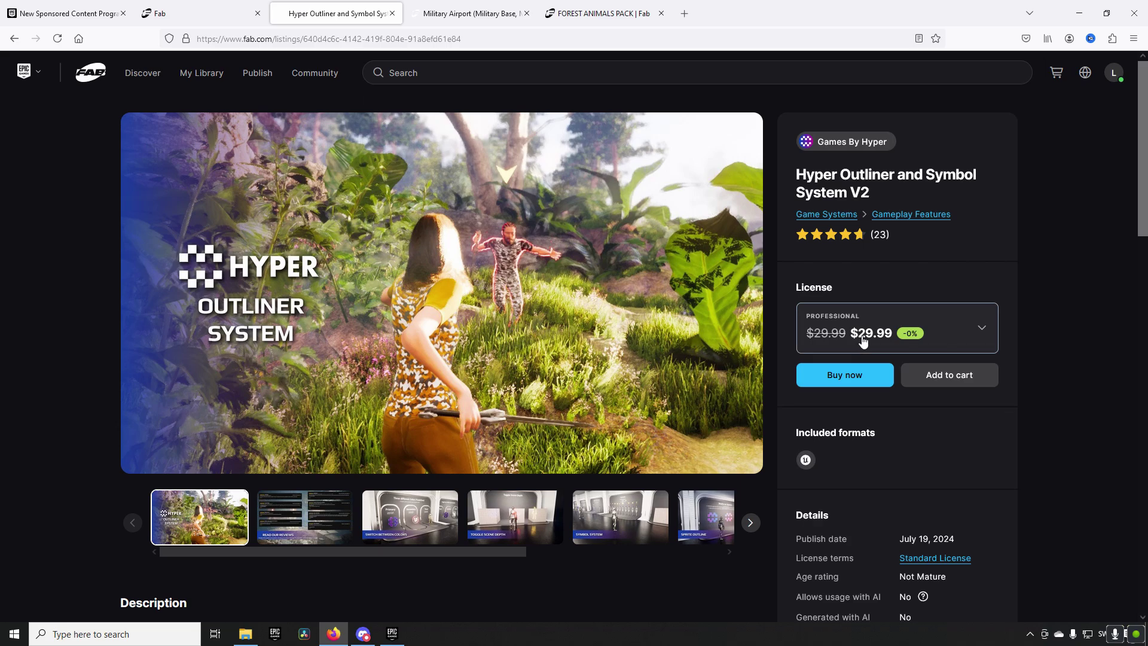
{"action": "left_click", "coordinate": [888, 339]}
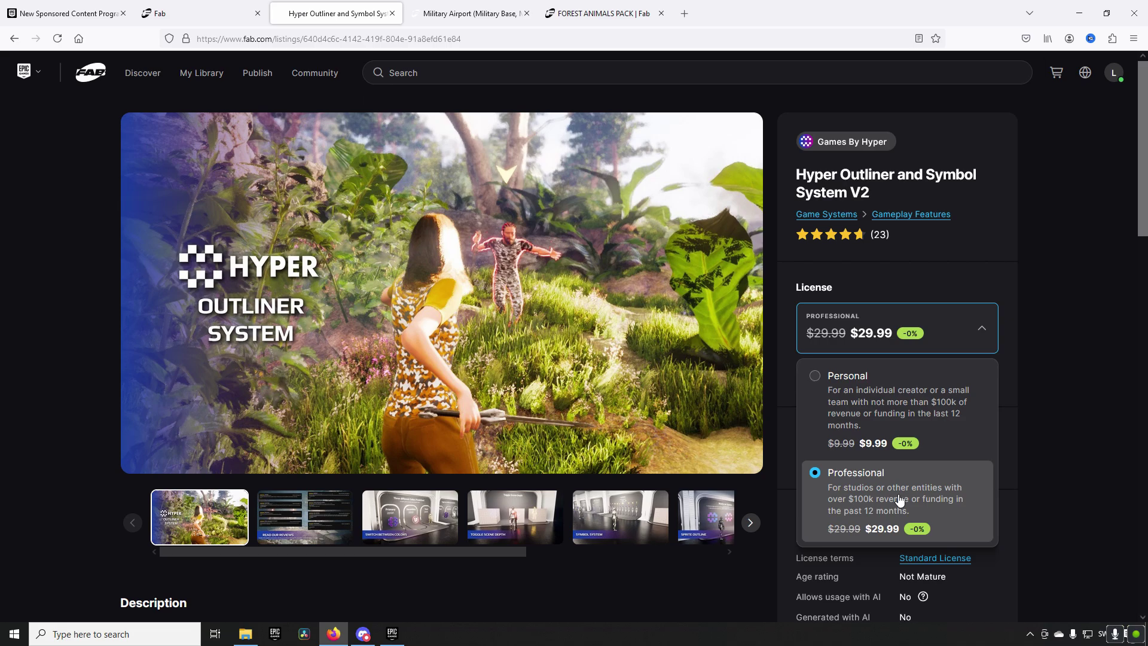
{"action": "left_click", "coordinate": [610, 14]}
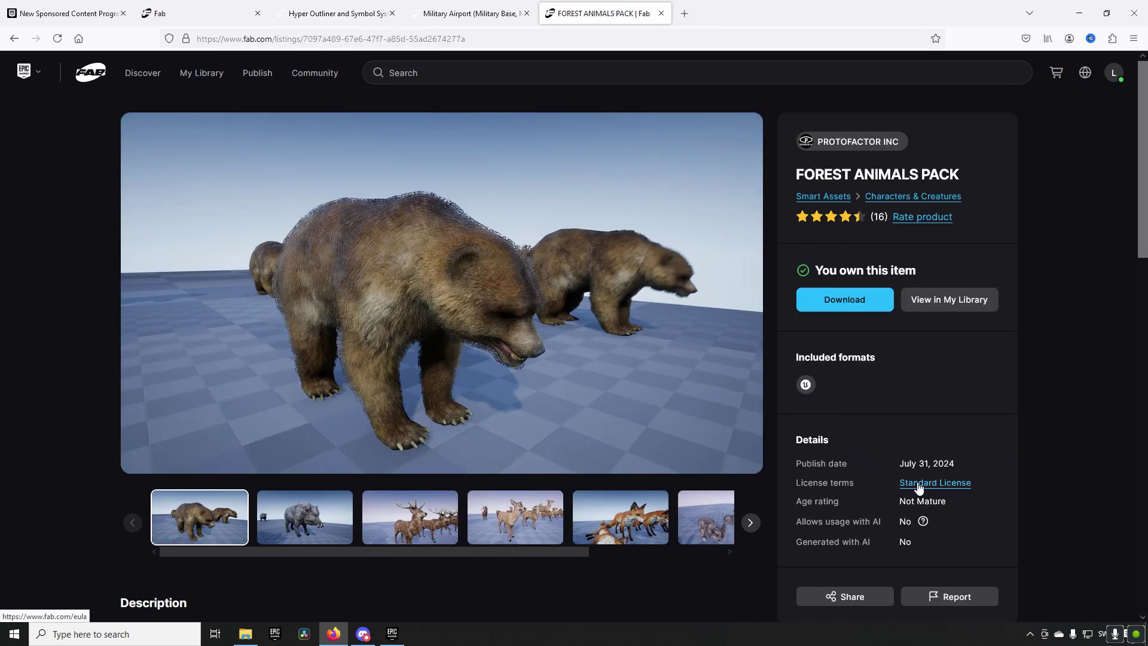
{"action": "scroll", "coordinate": [823, 402], "scroll_direction": "down", "scroll_amount": 4}
{"action": "scroll", "coordinate": [823, 402], "scroll_direction": "up", "scroll_amount": 4}
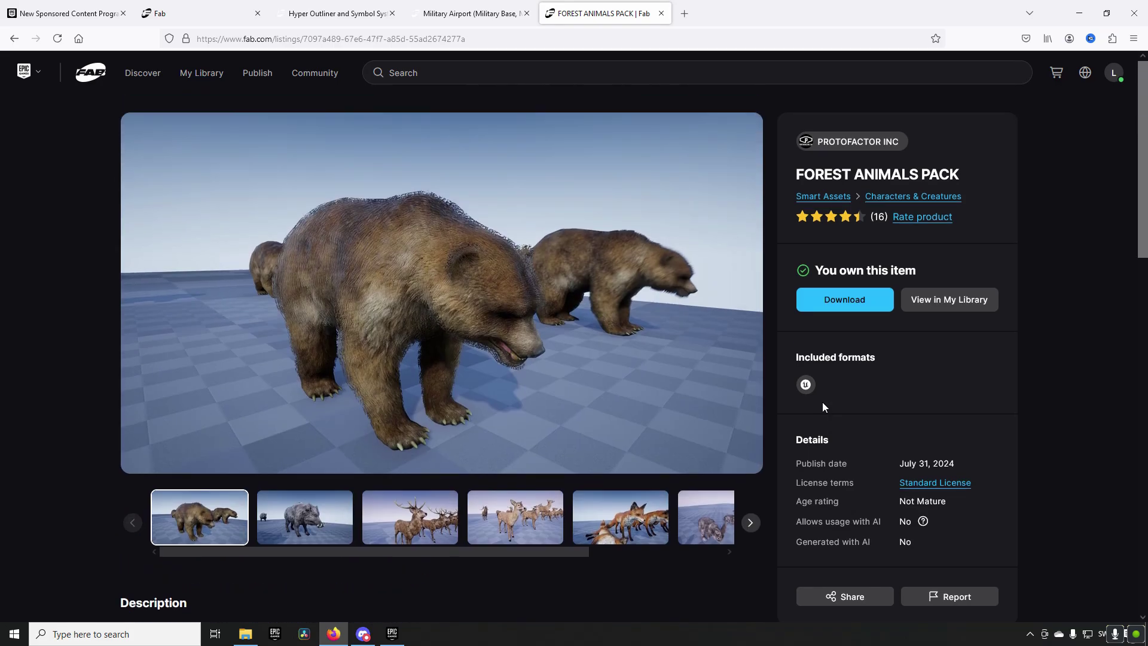
{"action": "left_click", "coordinate": [335, 14]}
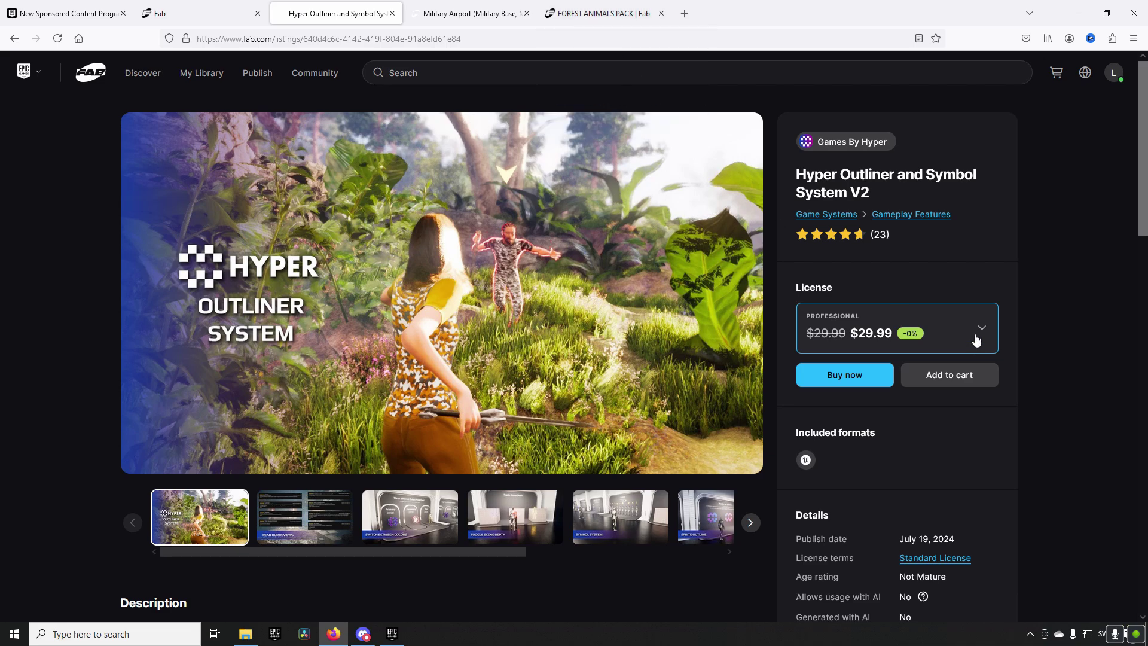
{"action": "left_click", "coordinate": [889, 341]}
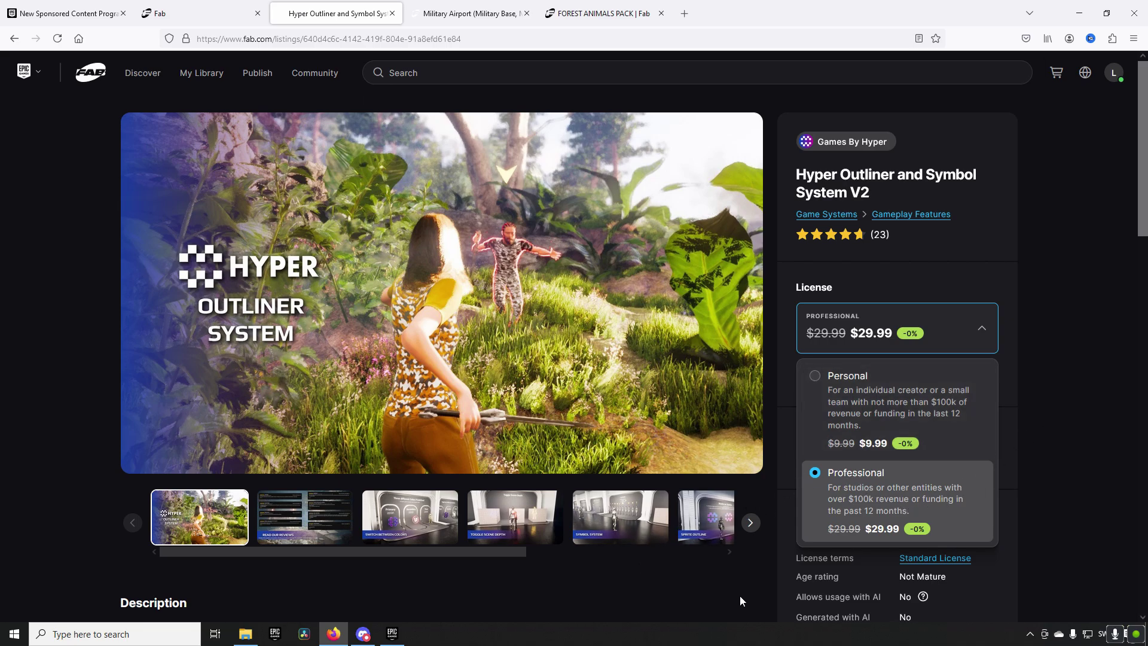
{"action": "left_click", "coordinate": [885, 508]}
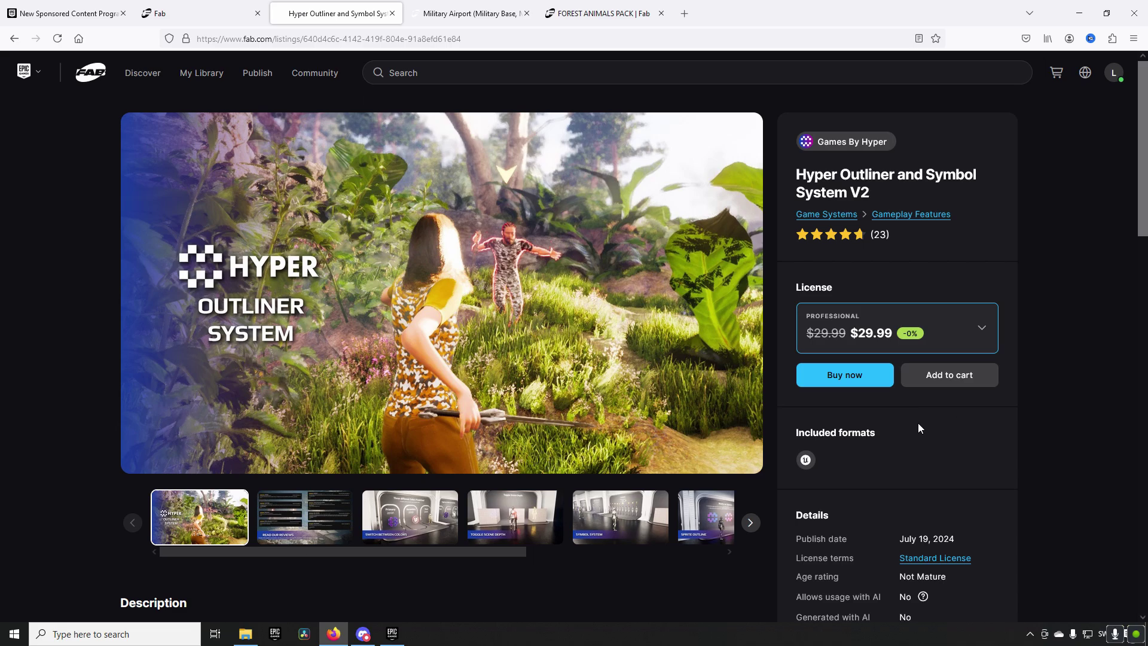
- Start the Hyper Outliner checkout, confirm the SEK 0.00 total, and close it without ordering
{"action": "left_click", "coordinate": [868, 378]}
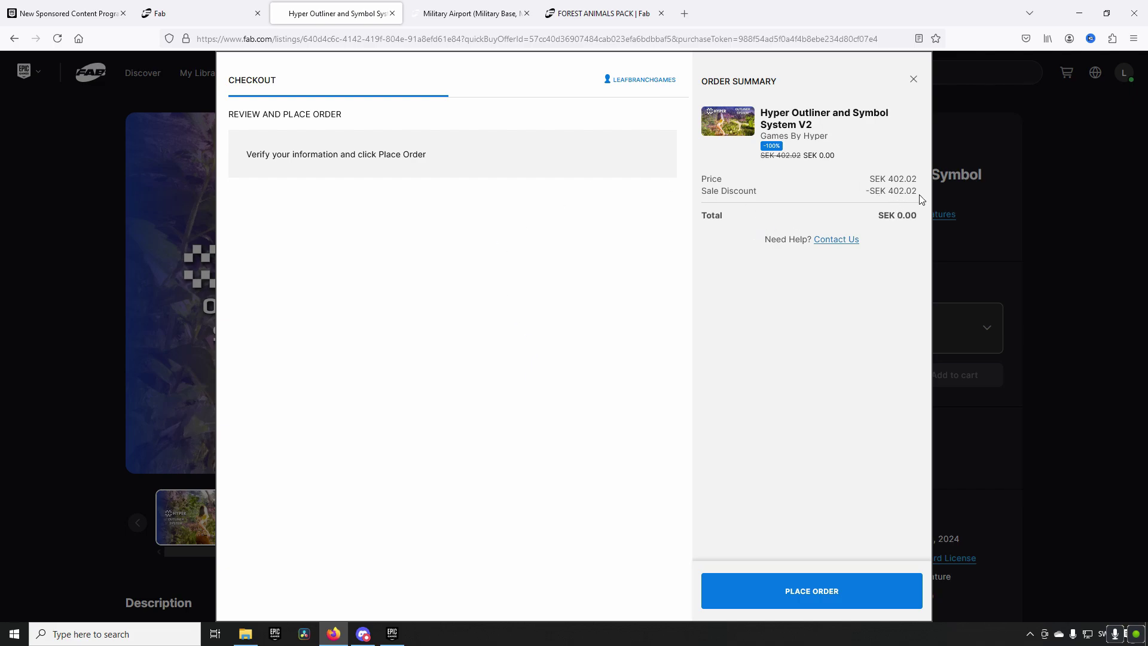
{"action": "left_click_drag", "start_coordinate": [889, 218], "coordinate": [943, 220]}
{"action": "left_click", "coordinate": [913, 79]}
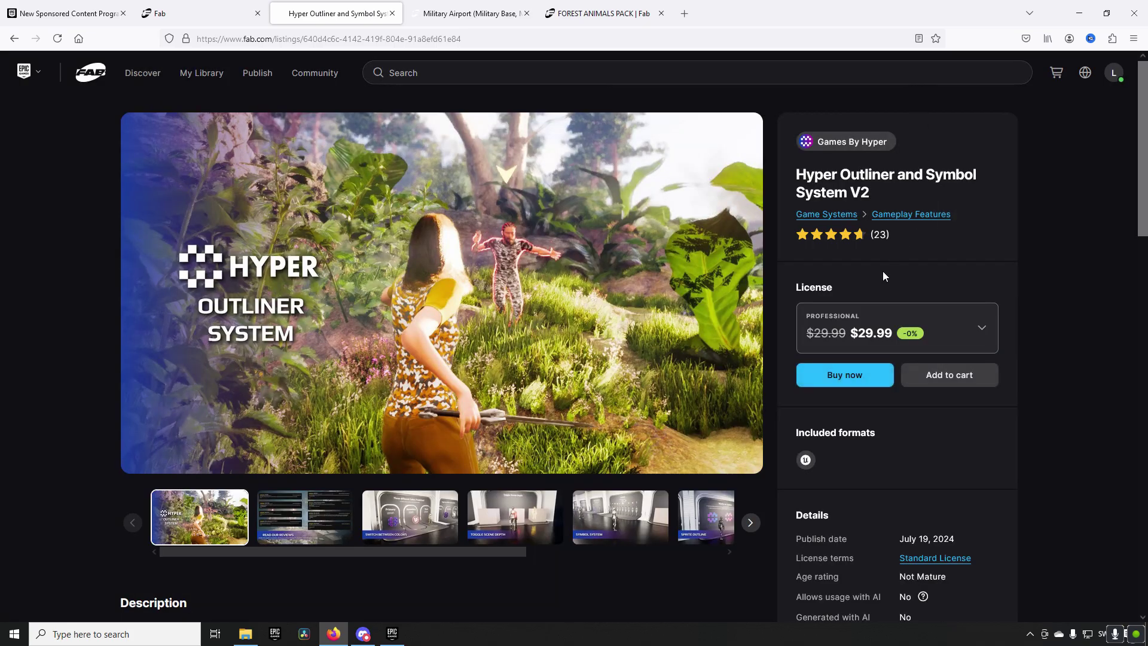
- Keep the Professional license selected and switch to the Military Airport listing
{"action": "left_click", "coordinate": [920, 339]}
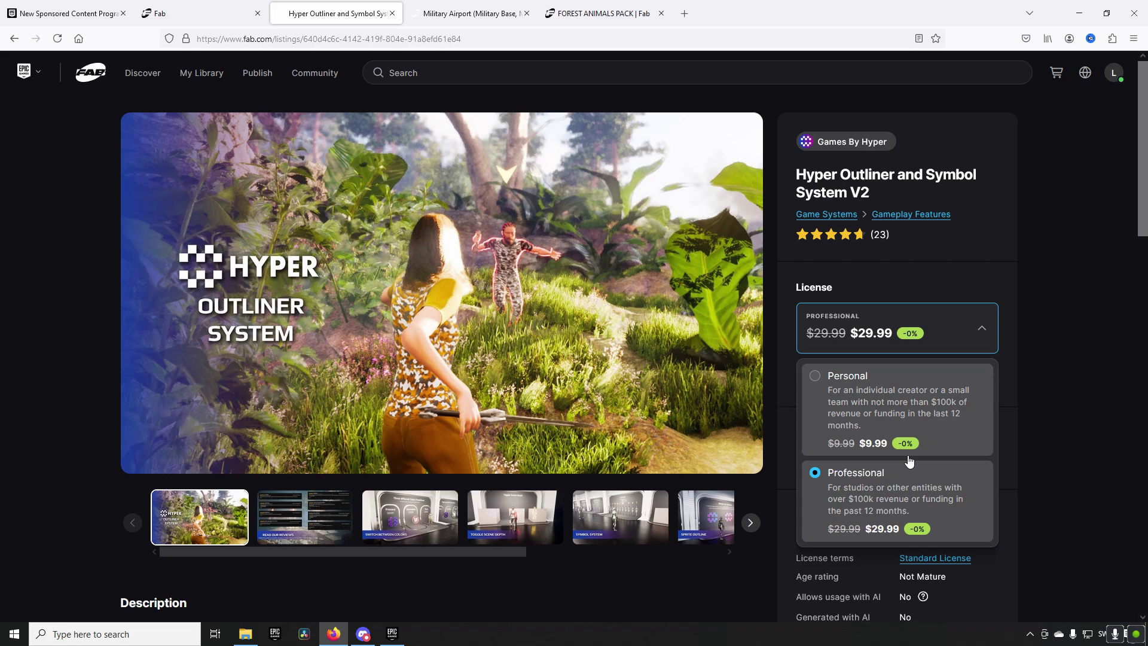
{"action": "left_click", "coordinate": [872, 466]}
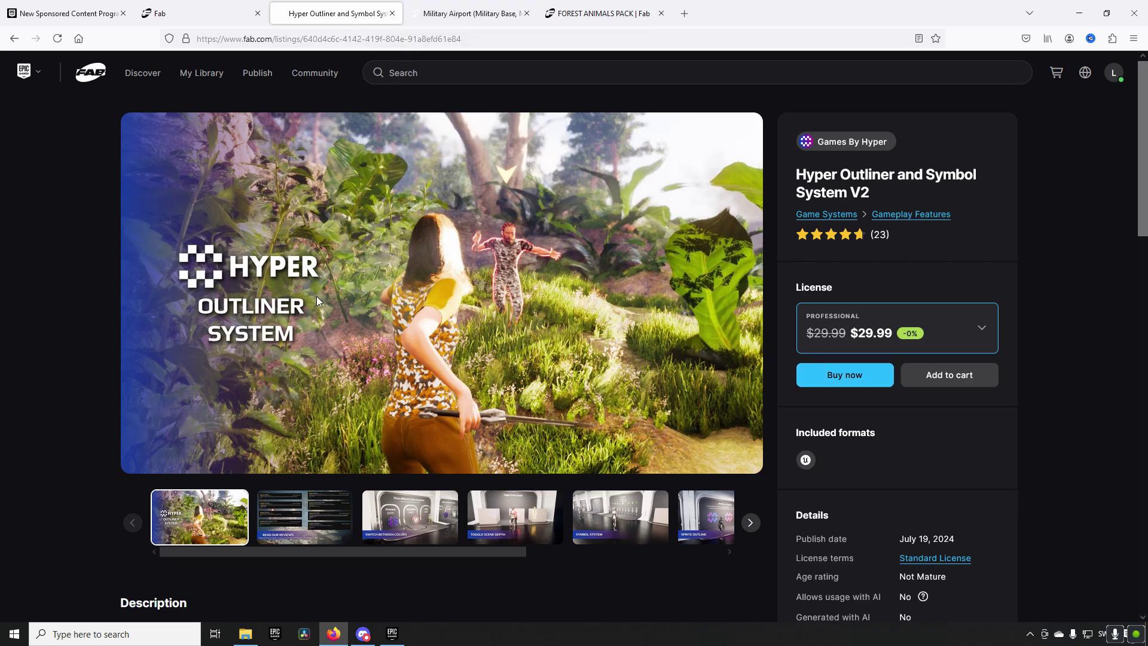
{"action": "left_click", "coordinate": [502, 11]}
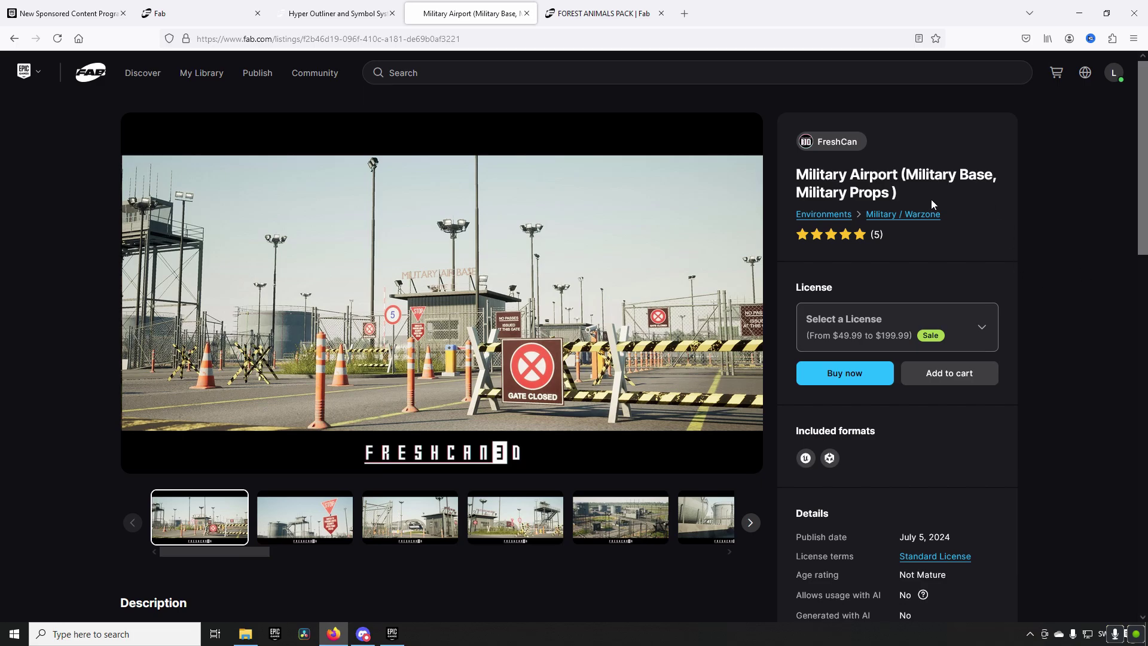
- Switch back to the Forest Animals Pack listing
{"action": "left_click", "coordinate": [633, 17]}
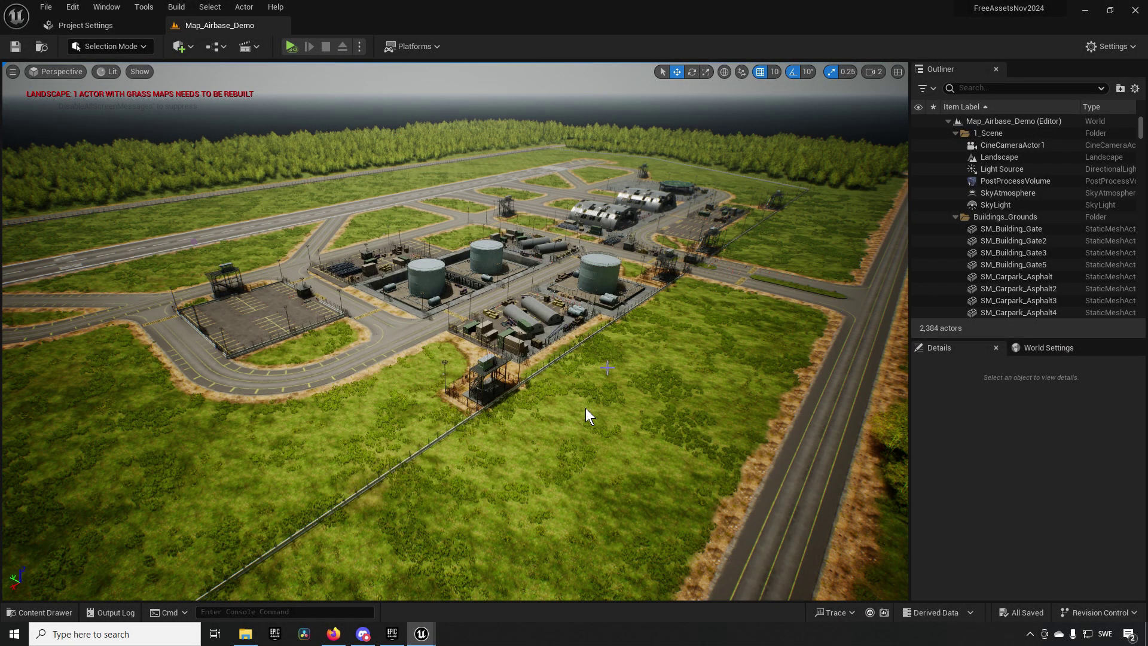
- Fly the camera in over the Map_Airbase_Demo airbase toward its hangar and helipad, then show the Content Drawer
{"action": "scroll", "coordinate": [600, 356], "scroll_direction": "up", "scroll_amount": 3}
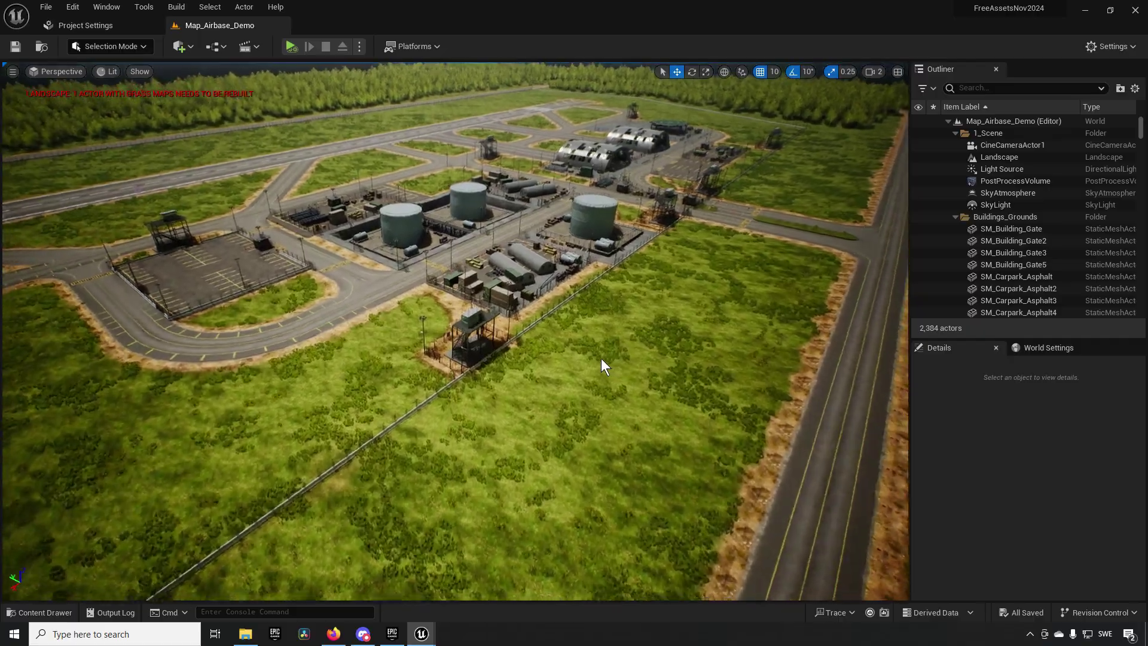
{"action": "scroll", "coordinate": [601, 357], "scroll_direction": "up", "scroll_amount": 5}
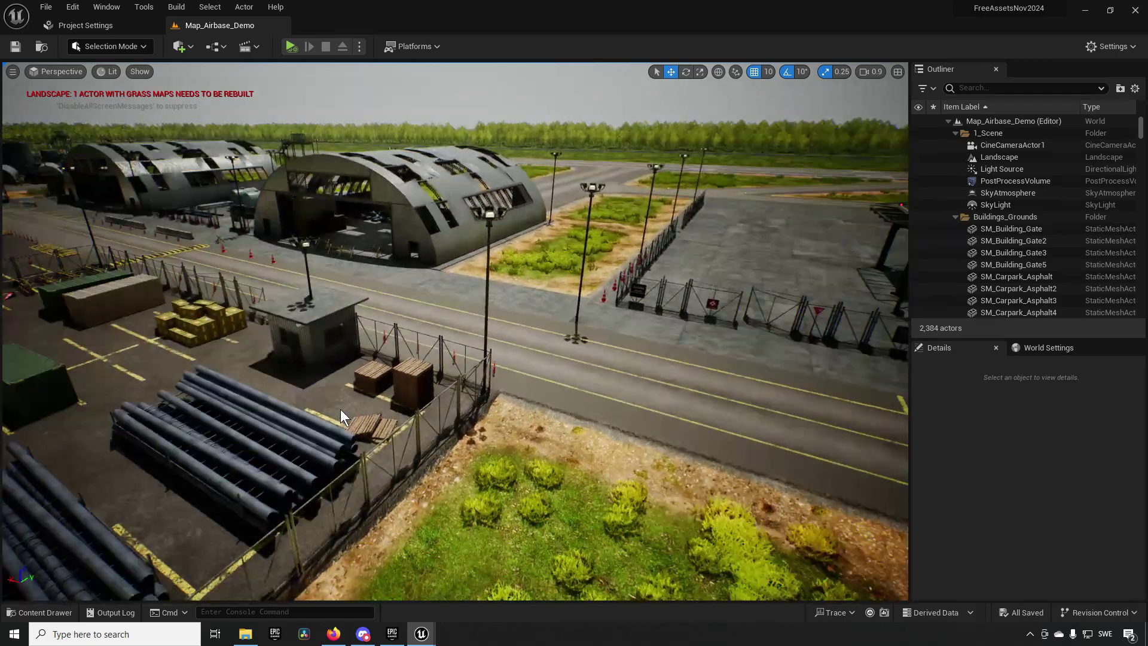
{"action": "key", "text": "ctrl+space"}
- Open Map_Airbase_Overview from the MilitaryAirport Maps folder and fly the camera over its runway
{"action": "double_click", "coordinate": [449, 484]}
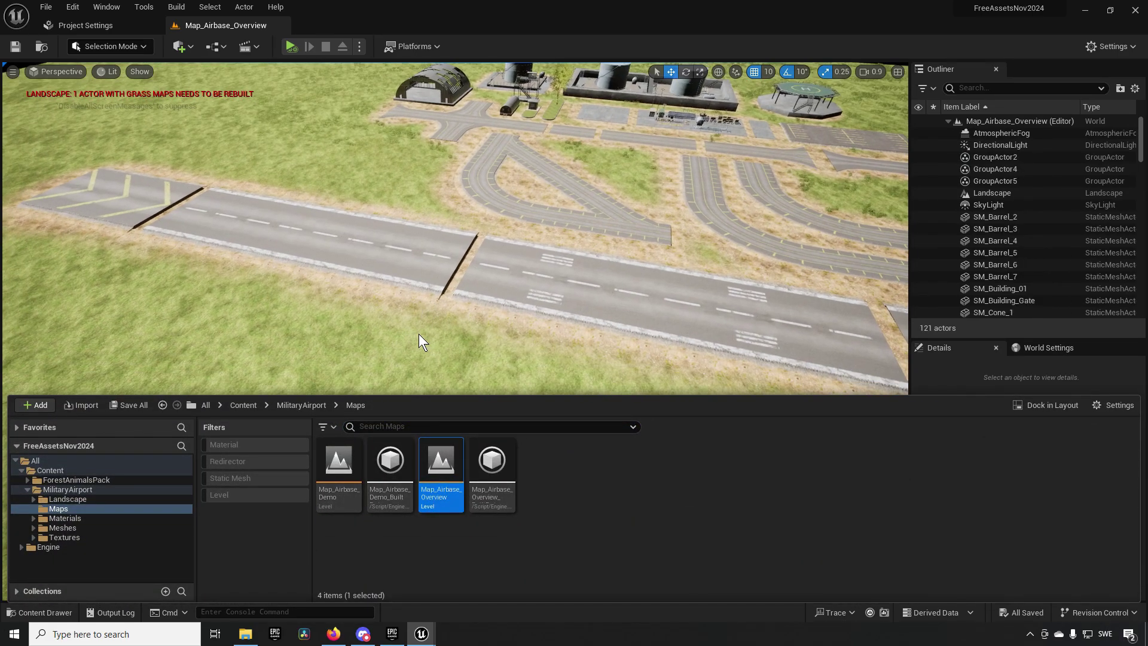
{"action": "right_click_drag", "start_coordinate": [436, 310], "coordinate": [245, 268]}
{"action": "scroll", "coordinate": [358, 222], "scroll_direction": "down", "scroll_amount": 1}
{"action": "scroll", "coordinate": [394, 223], "scroll_direction": "down", "scroll_amount": 1}
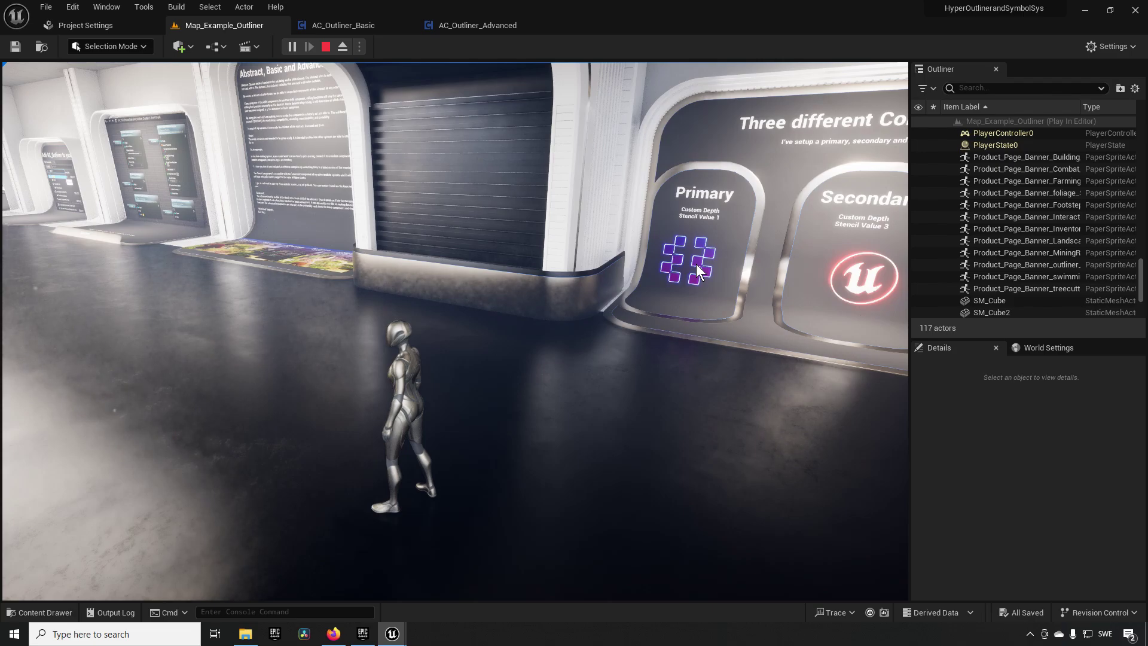
- Run the character down the corridor to the Three different Colors Predefined exhibit with stencil values 1, 3, 5
{"action": "right_click_drag", "start_coordinate": [696, 265], "coordinate": [600, 248]}
{"action": "key", "text": "a"}
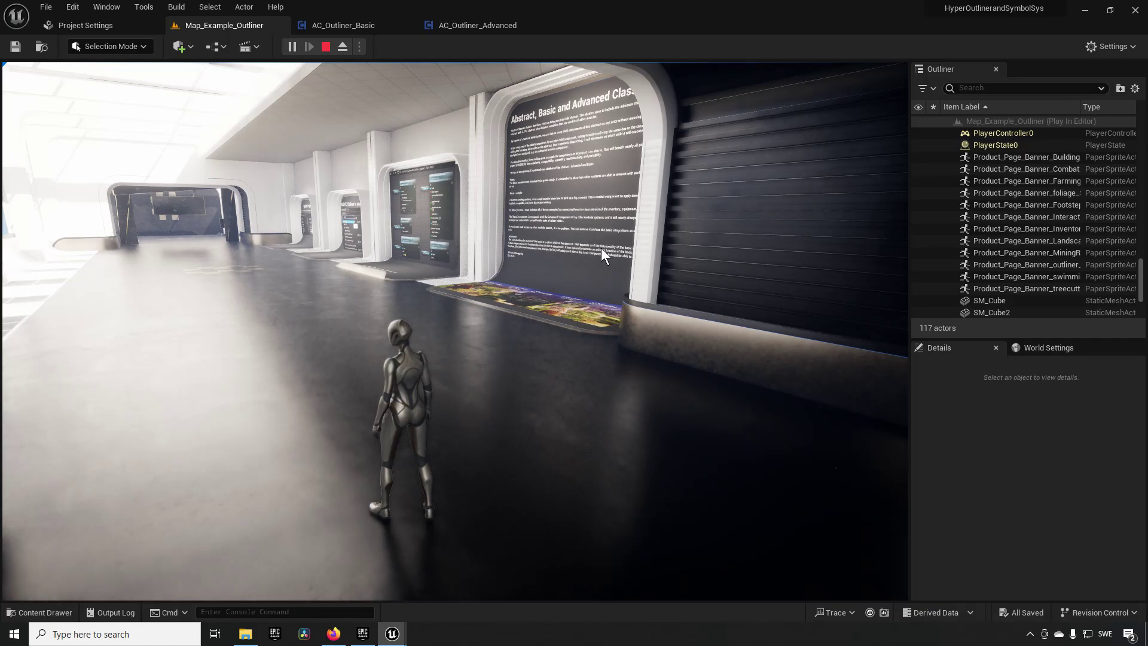
{"action": "right_click_drag", "start_coordinate": [601, 248], "coordinate": [796, 249]}
{"action": "key", "text": "w"}
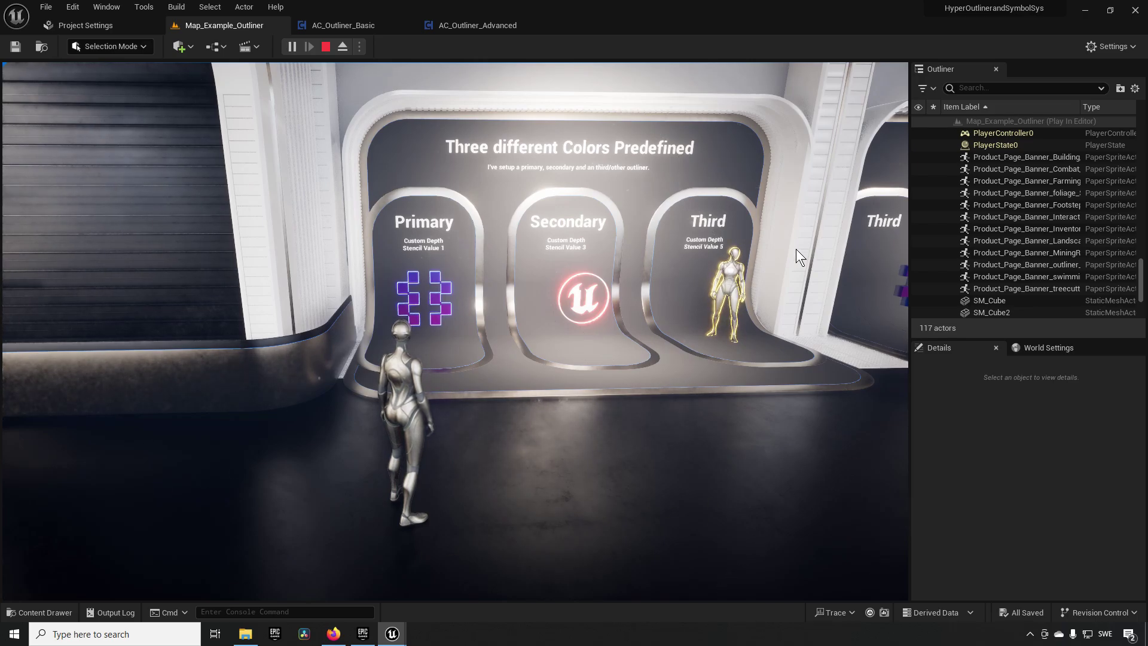
{"action": "mouse_move", "coordinate": [796, 248]}
{"action": "right_mouse_down"}
{"action": "mouse_move", "coordinate": [783, 247]}
{"action": "mouse_move", "coordinate": [802, 247]}
{"action": "right_mouse_up"}
{"action": "key", "text": "d"}
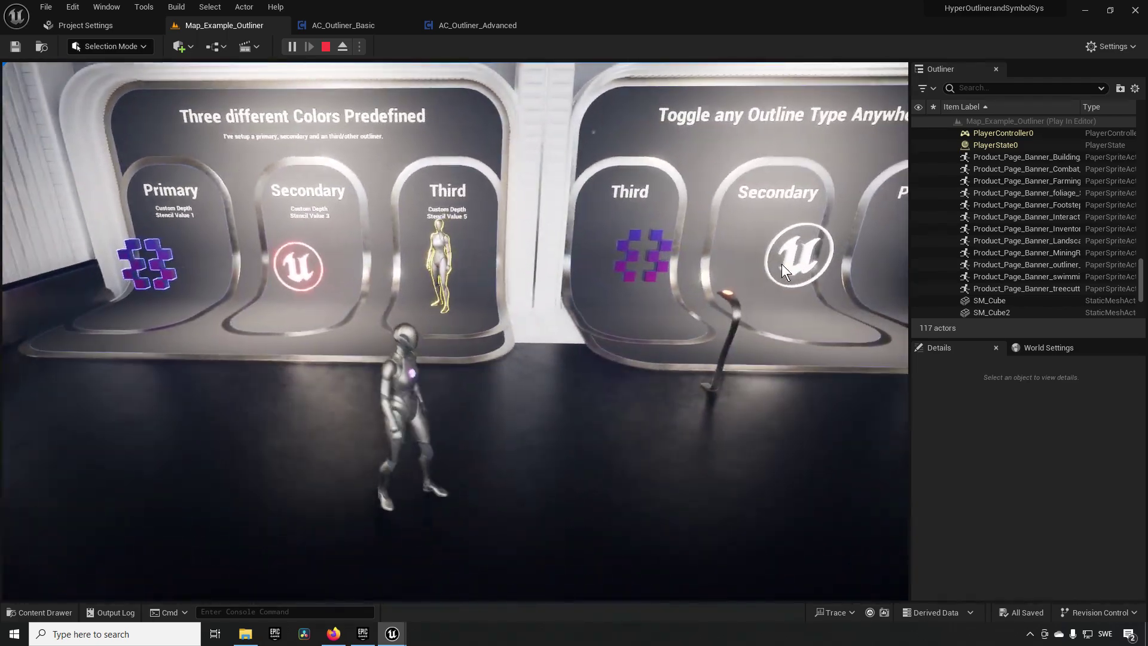
{"action": "key", "text": "a"}
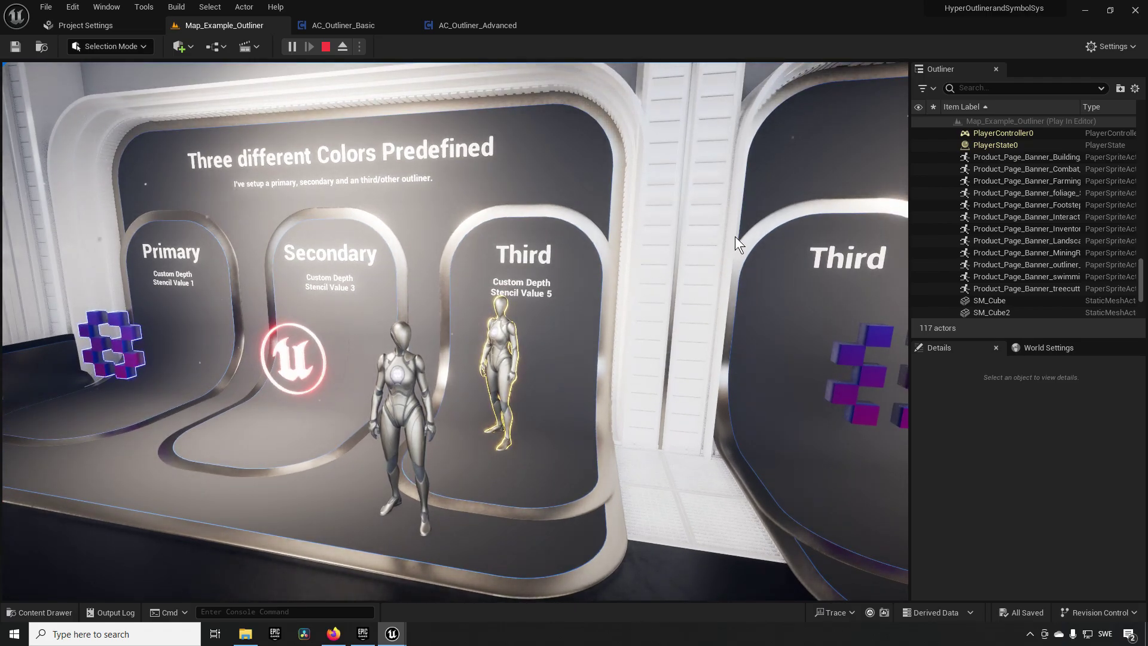
- Walk the character along the outline-panel hallway into the Toggle on Action room
{"action": "key", "text": "d"}
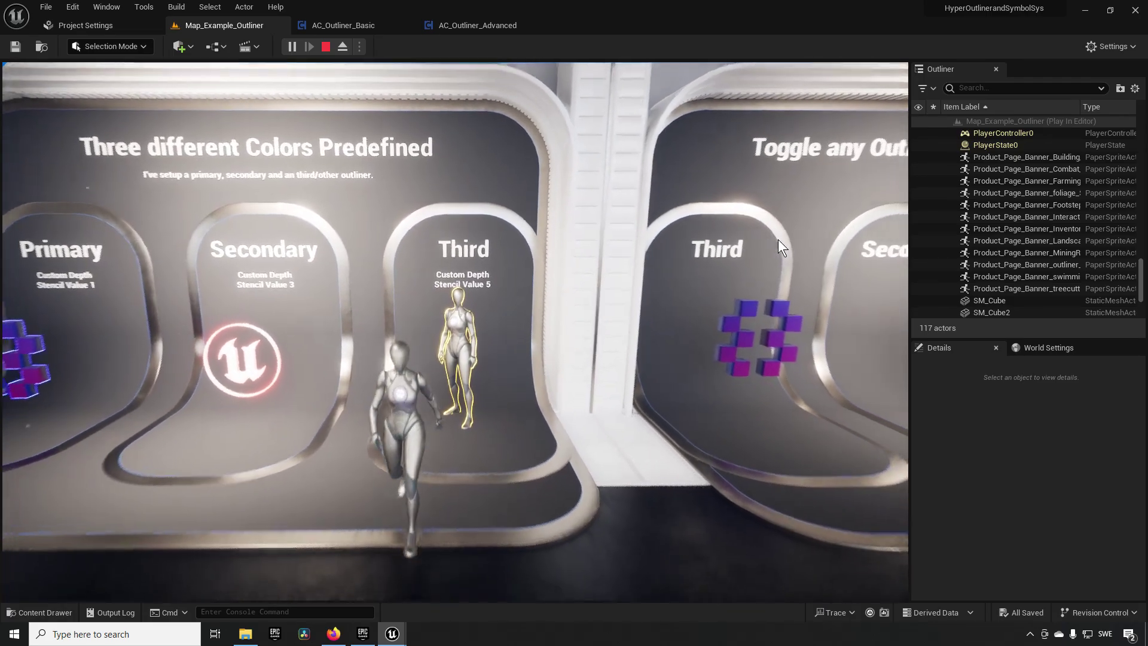
{"action": "key", "text": "d"}
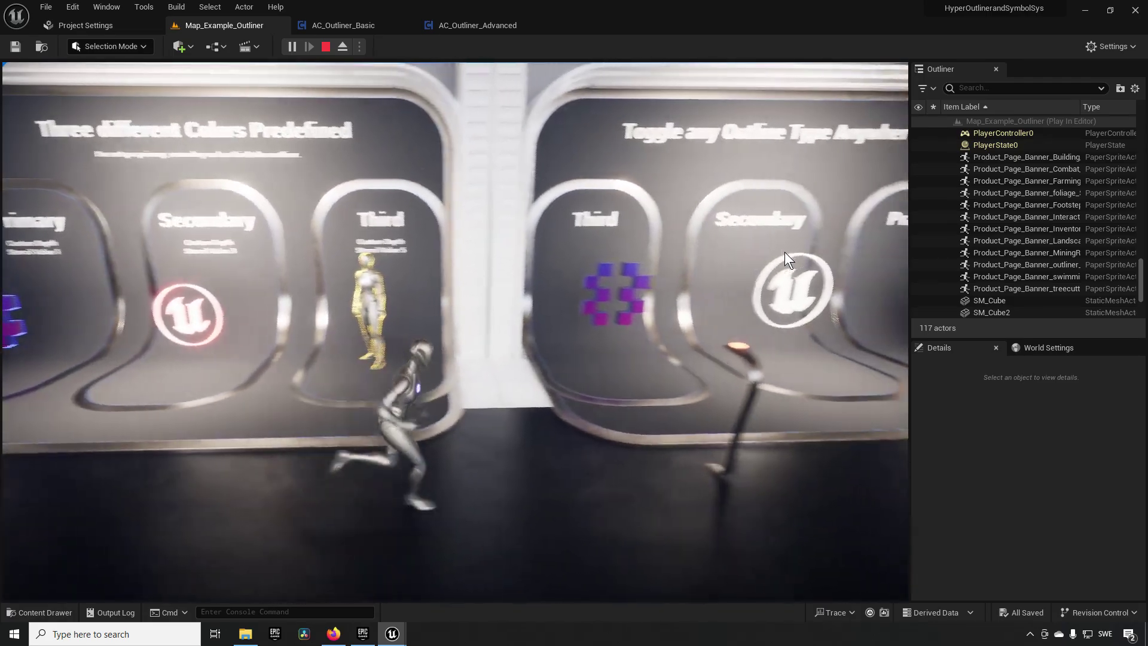
{"action": "key", "text": "a"}
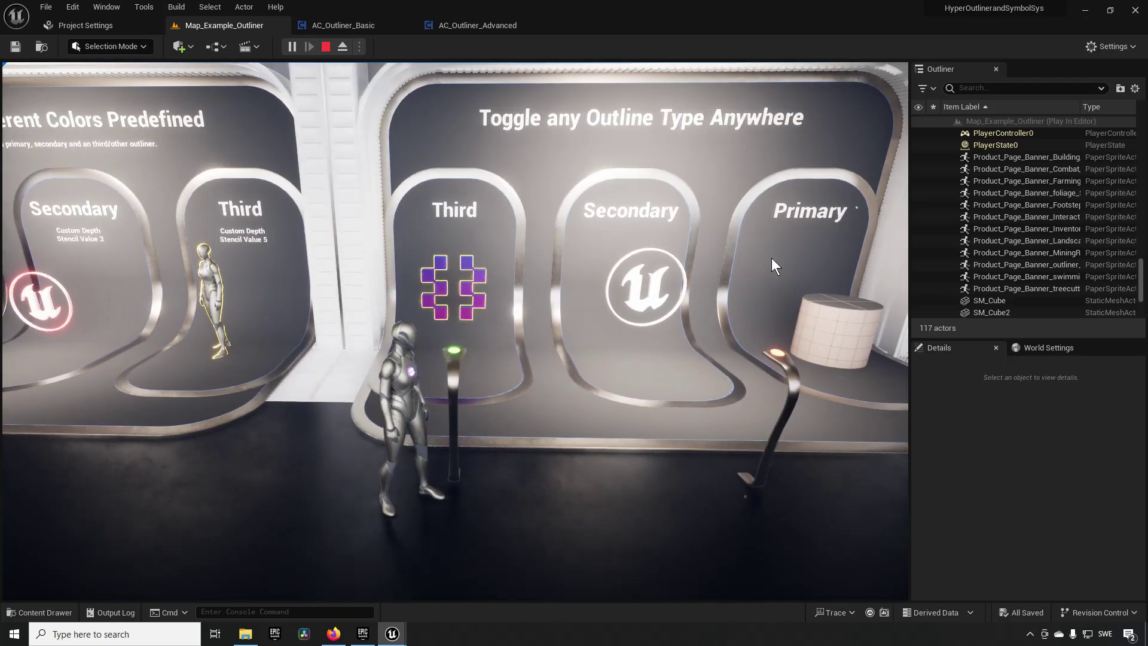
{"action": "key", "text": "d"}
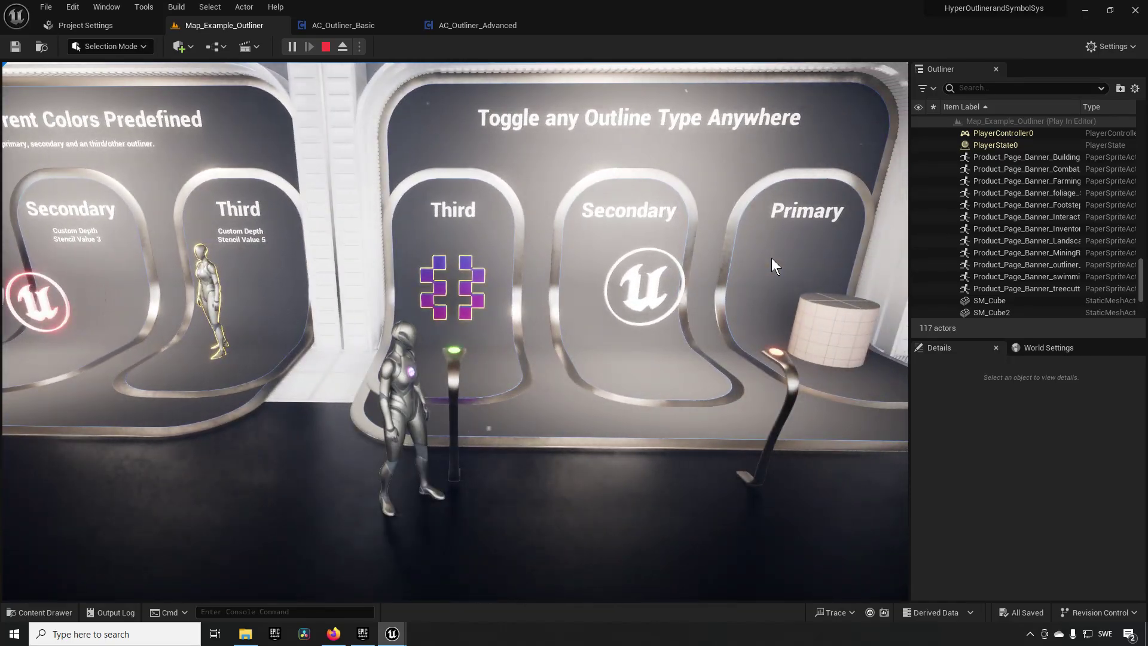
{"action": "key", "text": "a"}
{"action": "key", "text": "d"}
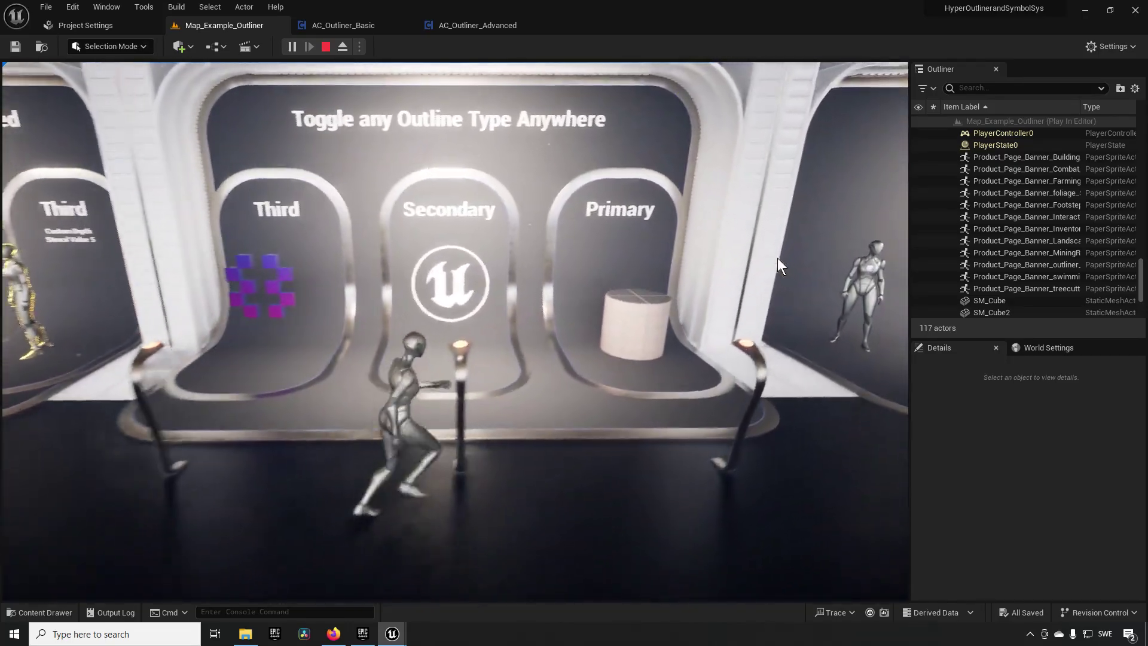
{"action": "key", "text": "a"}
{"action": "key", "text": "d"}
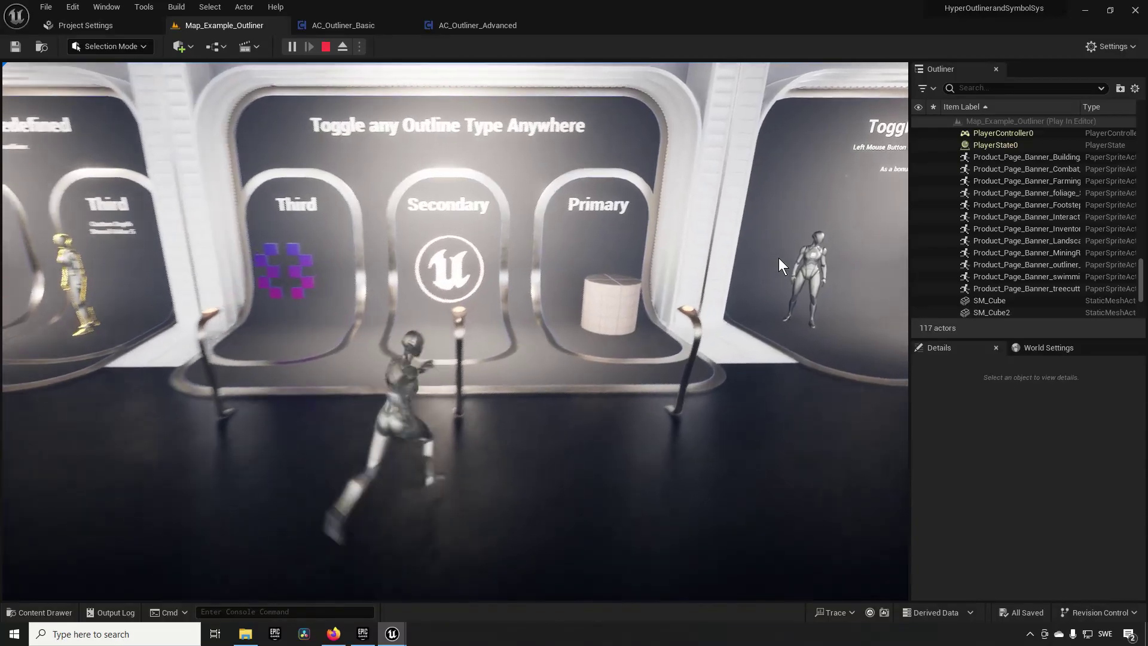
{"action": "key", "text": "d"}
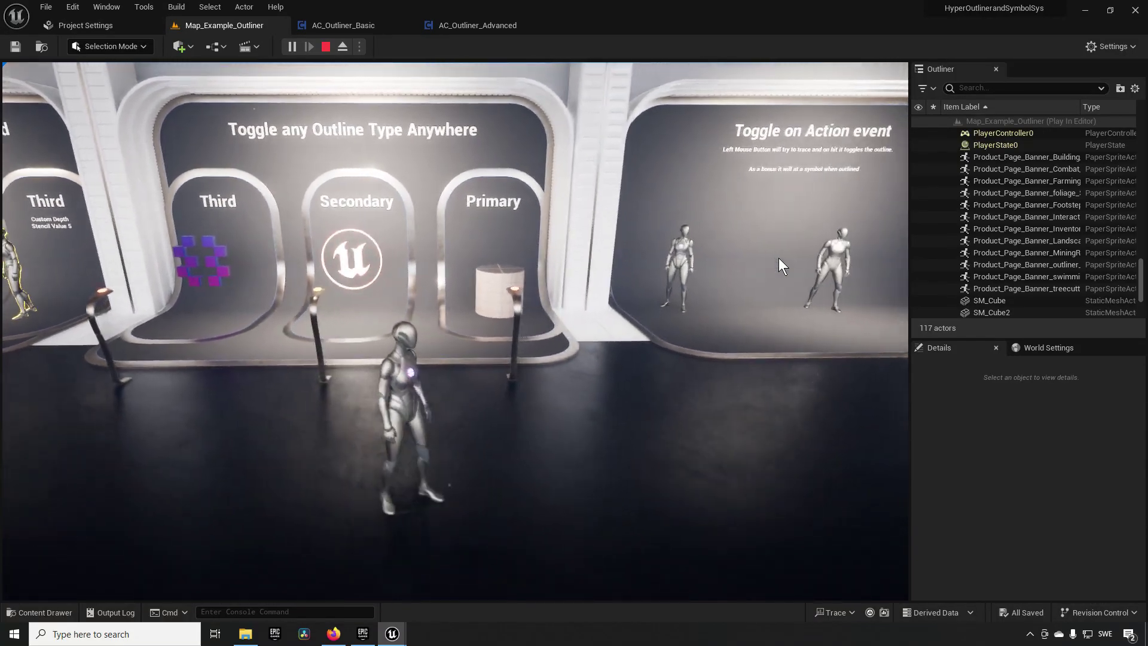
{"action": "key", "text": "a"}
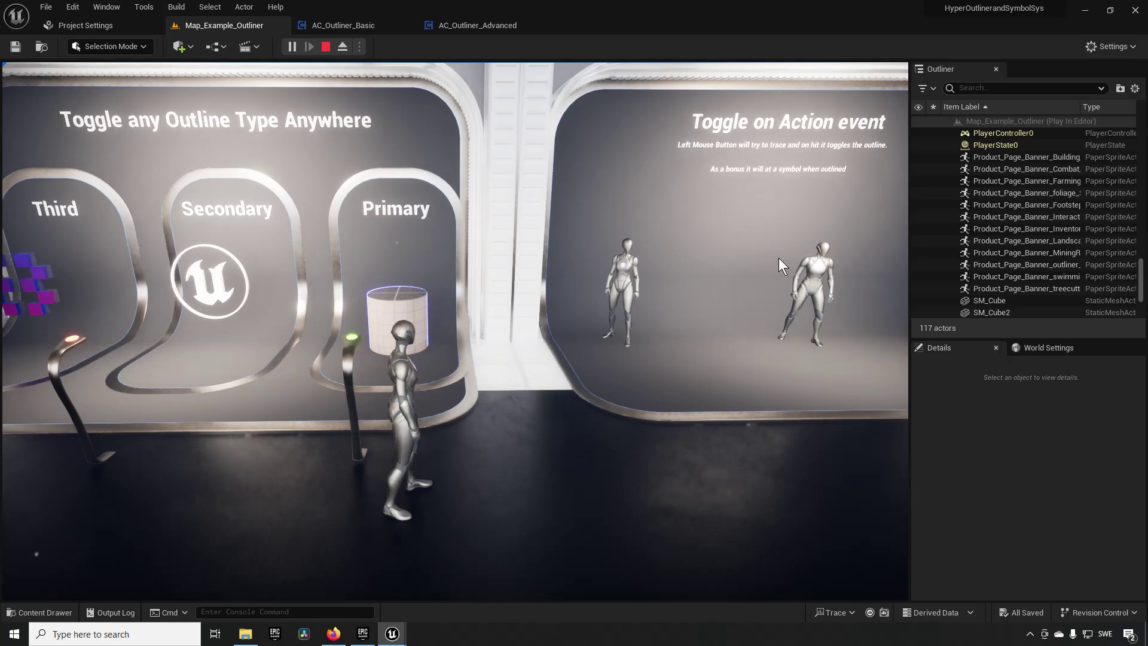
{"action": "key", "text": "d"}
{"action": "key", "text": "w"}
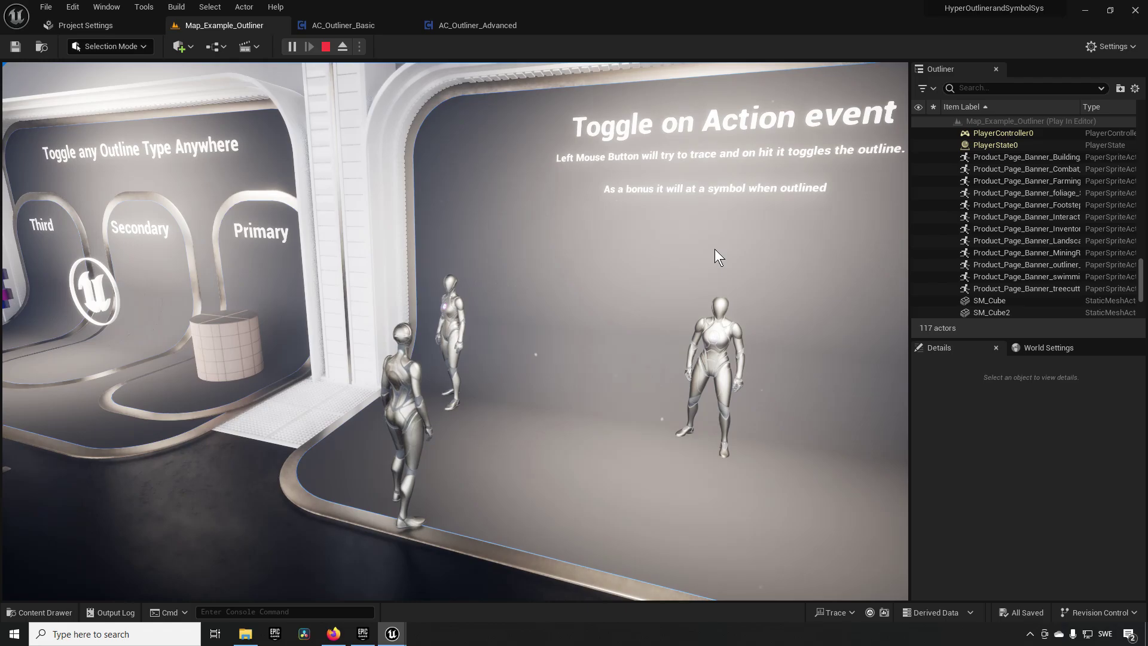
- Toggle outlines on two figures, then walk past the Symbols room to Toggle Scene Depth
{"action": "left_click", "coordinate": [708, 240]}
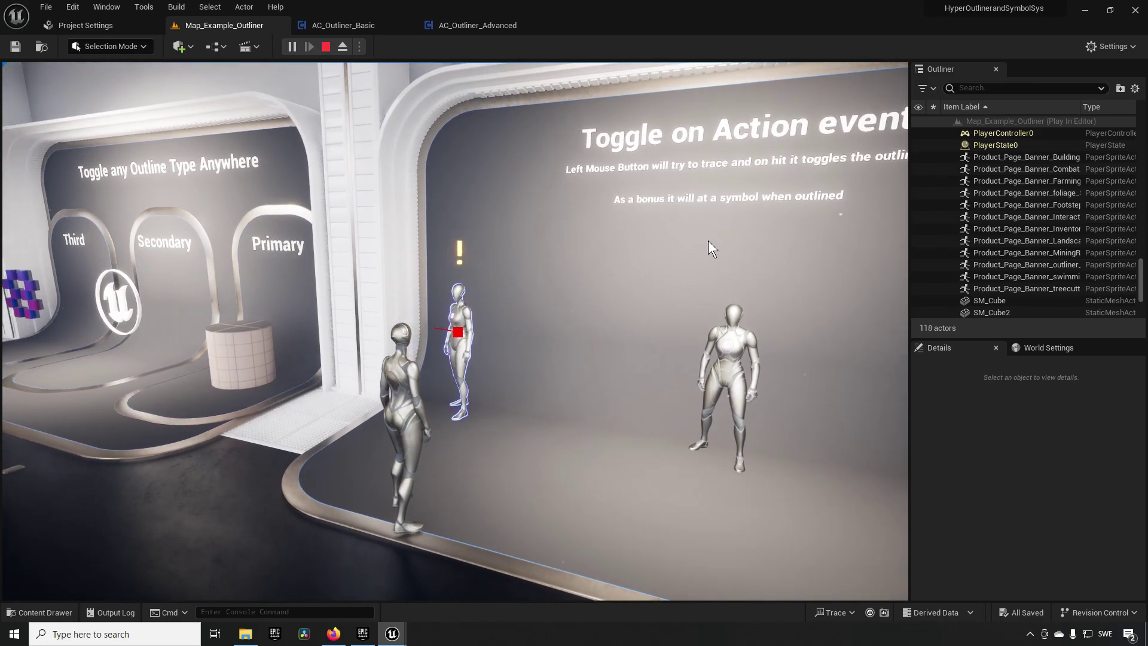
{"action": "key", "text": "w"}
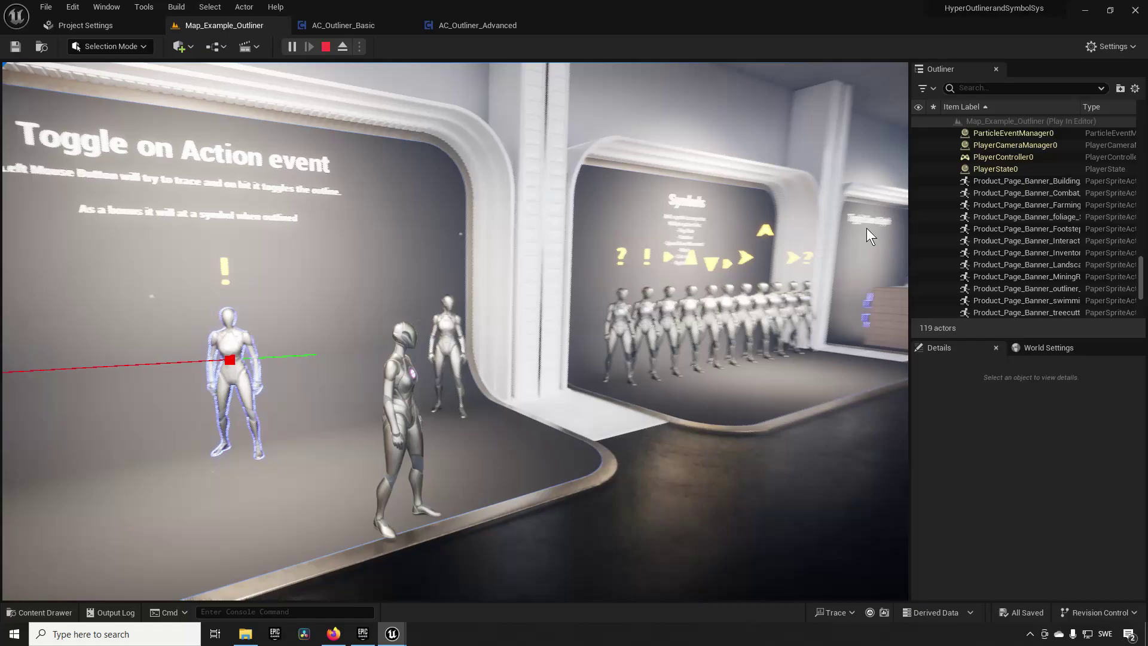
{"action": "left_click", "coordinate": [869, 227]}
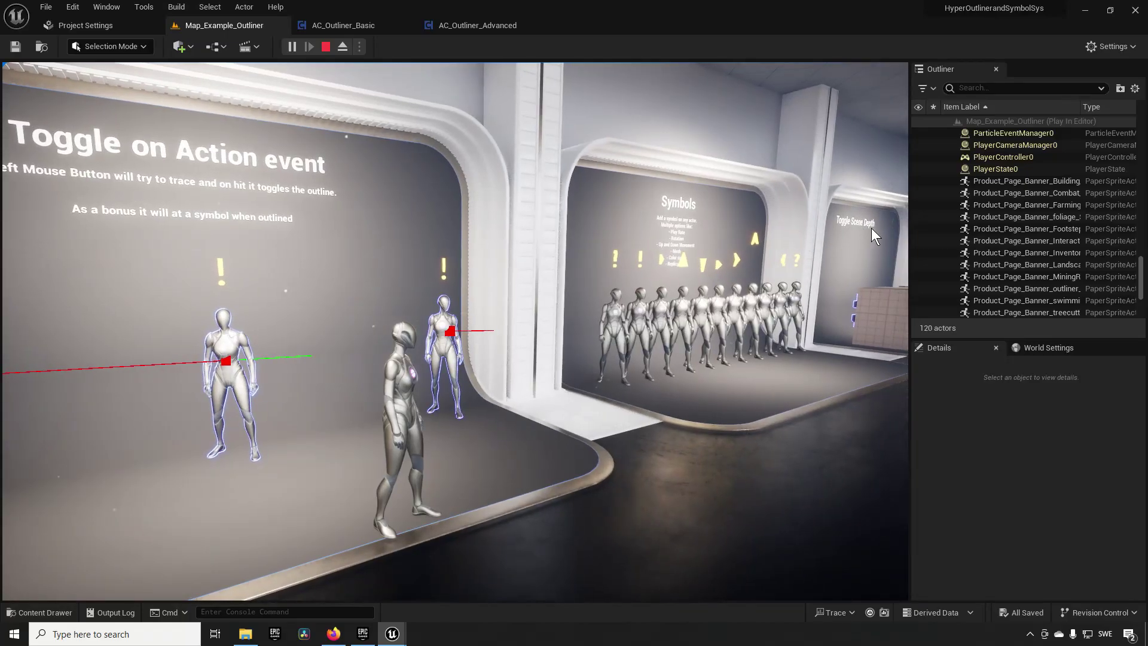
{"action": "key", "text": "d"}
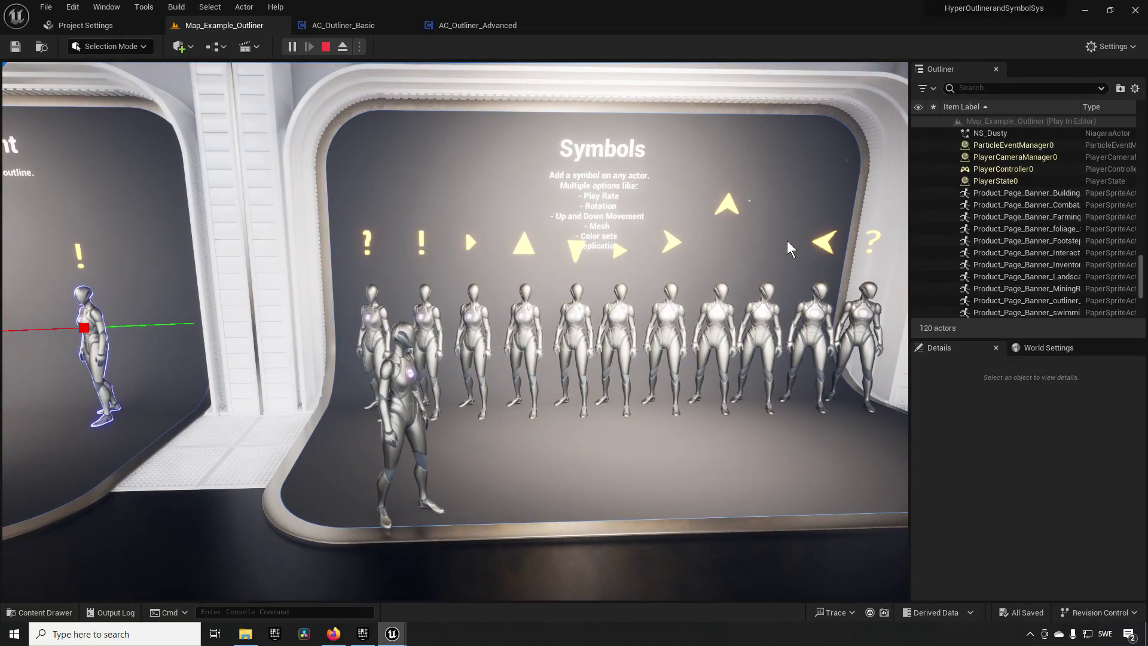
{"action": "key", "text": "d"}
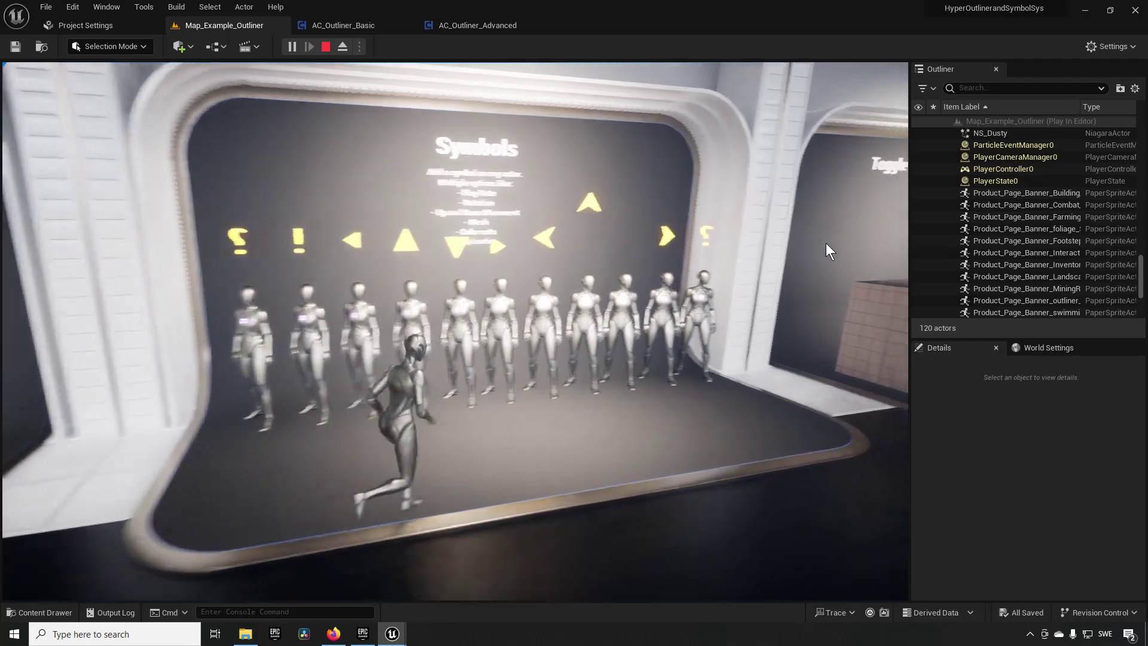
{"action": "key", "text": "d"}
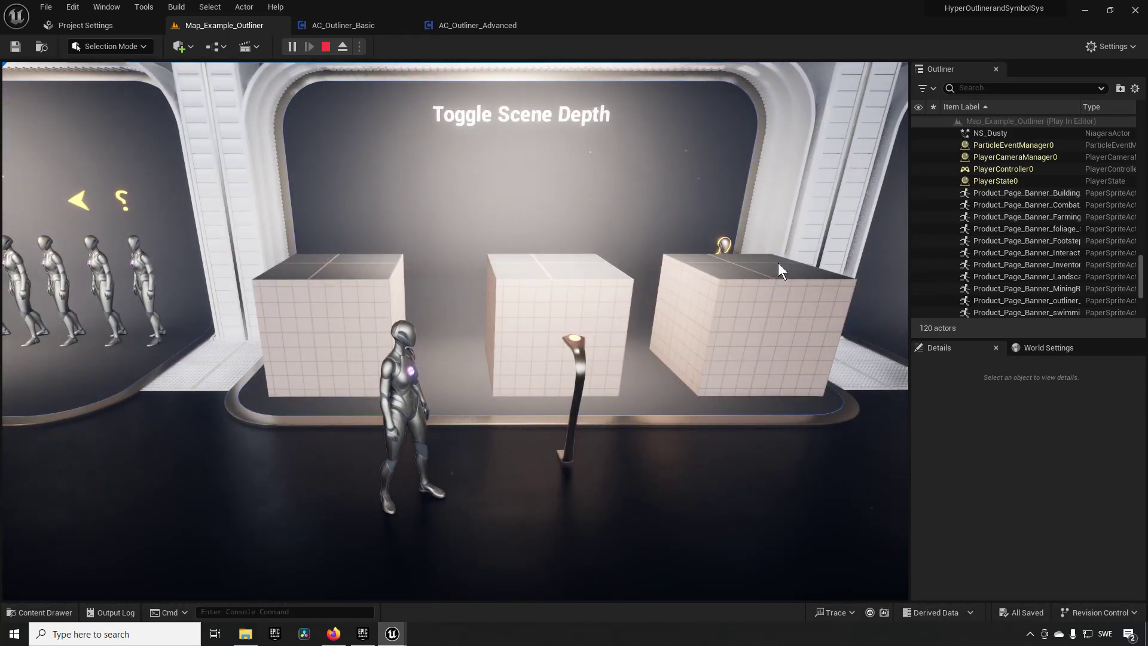
- Walk past the Toggle Scene Depth boxes and lamp post to the Works on Sprites exhibit
{"action": "key", "text": "d"}
{"action": "key", "text": "d"}
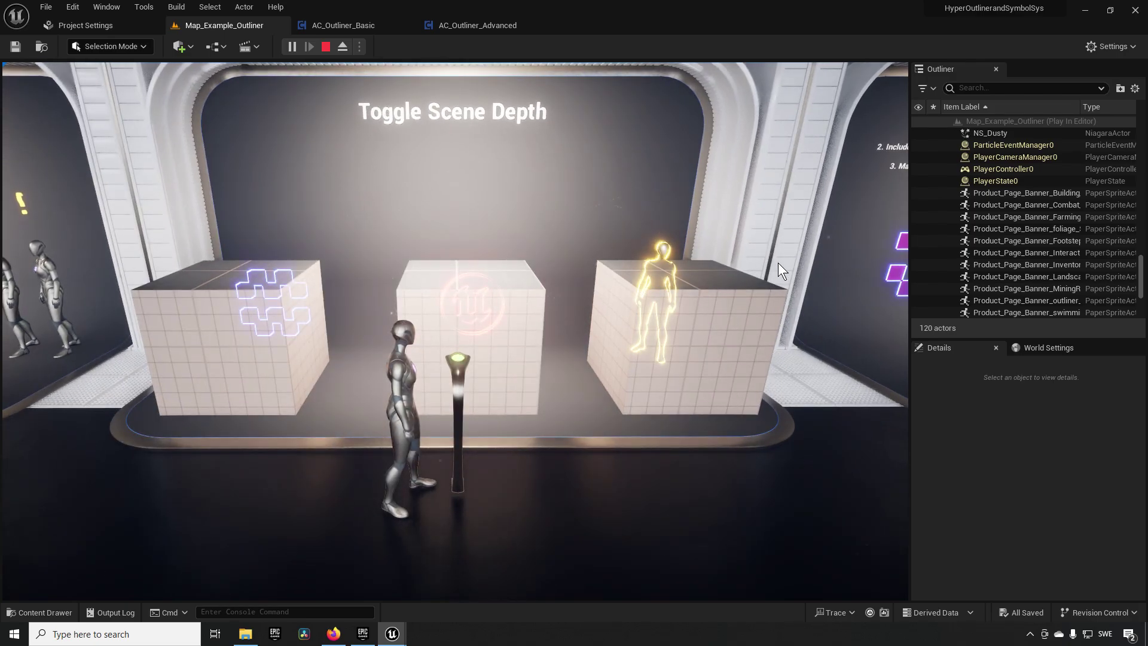
{"action": "key", "text": "a"}
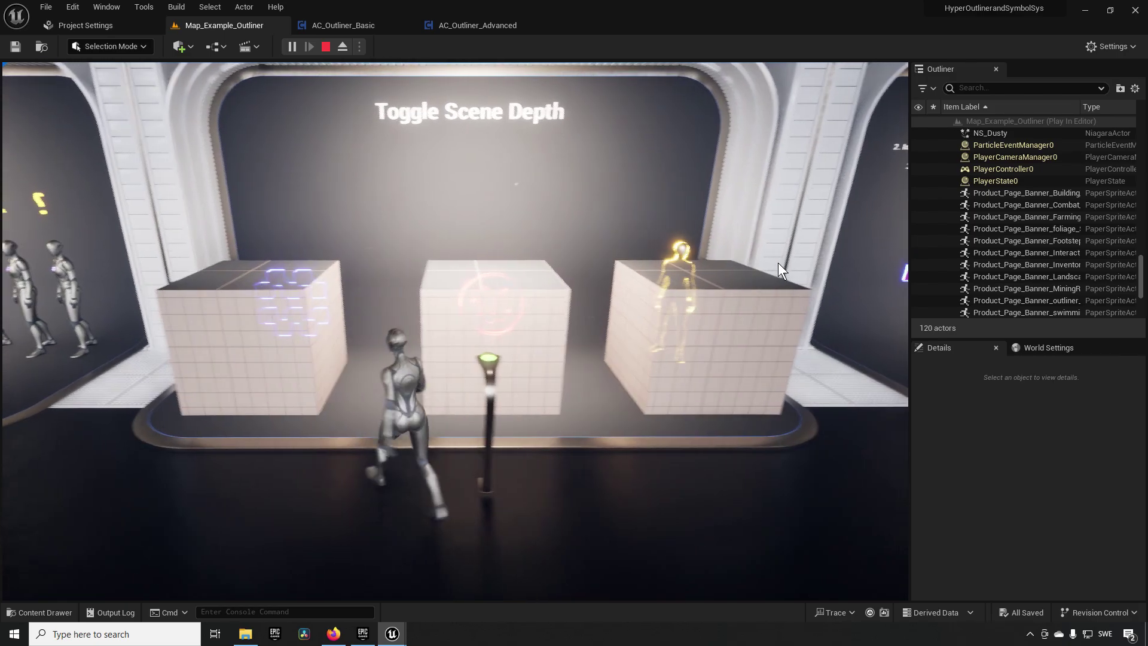
{"action": "key", "text": "d"}
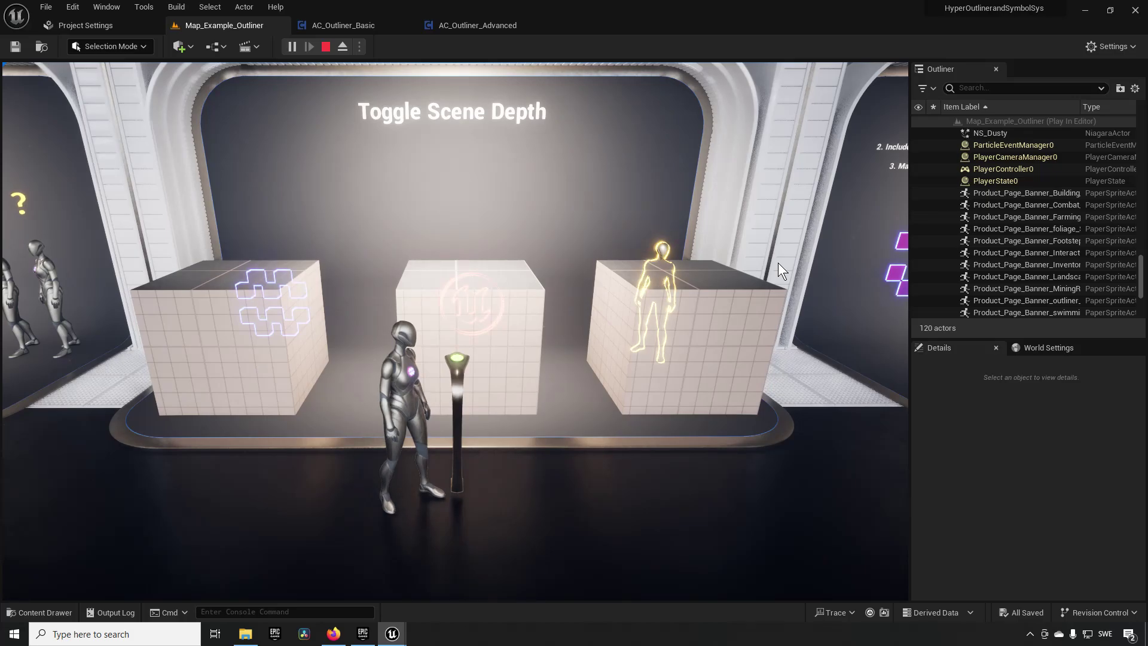
{"action": "key", "text": "d"}
{"action": "key", "text": "d"}
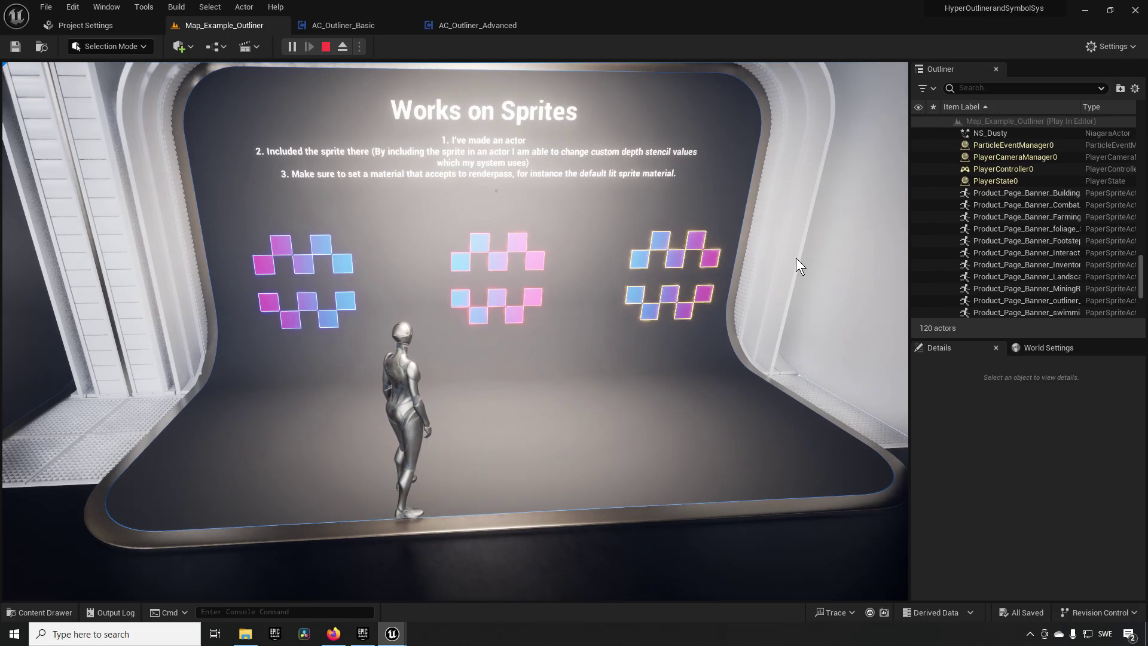
- Step back from the Works on Sprites wall and look along the hallway
{"action": "key", "text": "w"}
{"action": "key", "text": "a"}
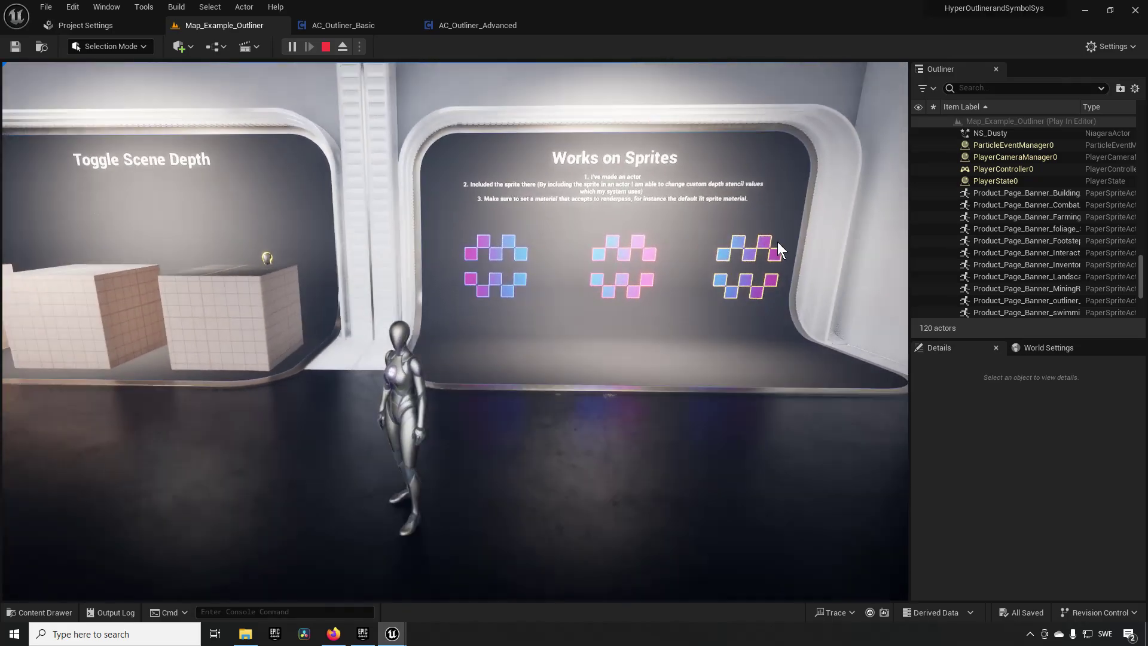
{"action": "left_click_drag", "start_coordinate": [778, 242], "coordinate": [804, 257]}
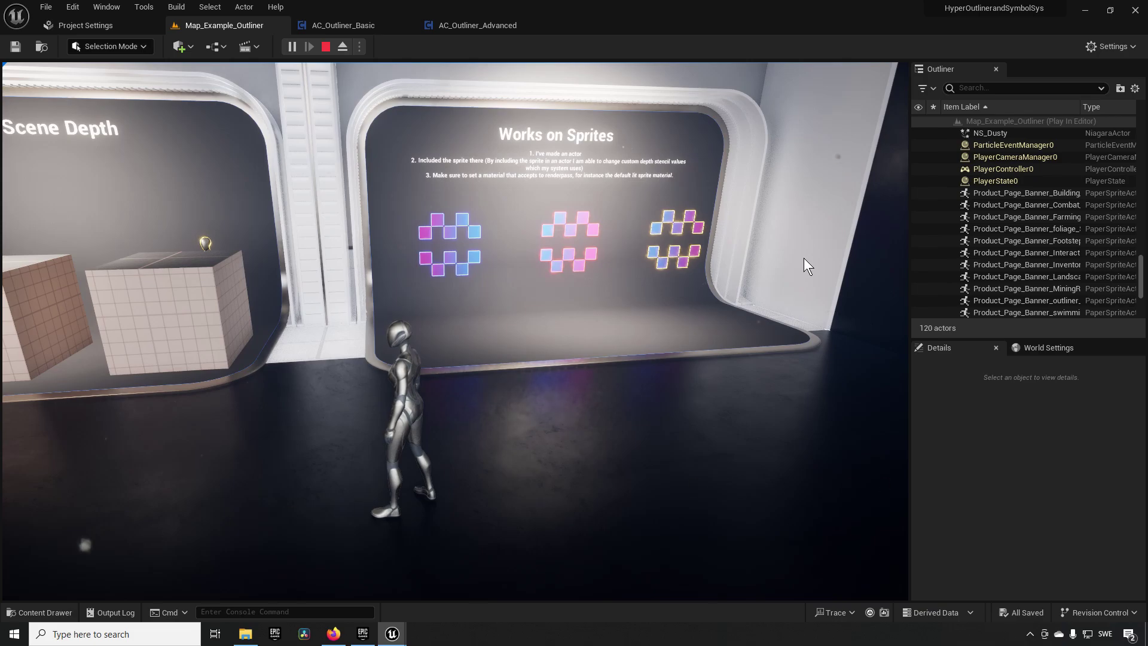
{"action": "left_click_drag", "start_coordinate": [805, 258], "coordinate": [668, 271]}
- Run back past the Symbols room to face the Toggle on Action exhibit
{"action": "key", "text": "a"}
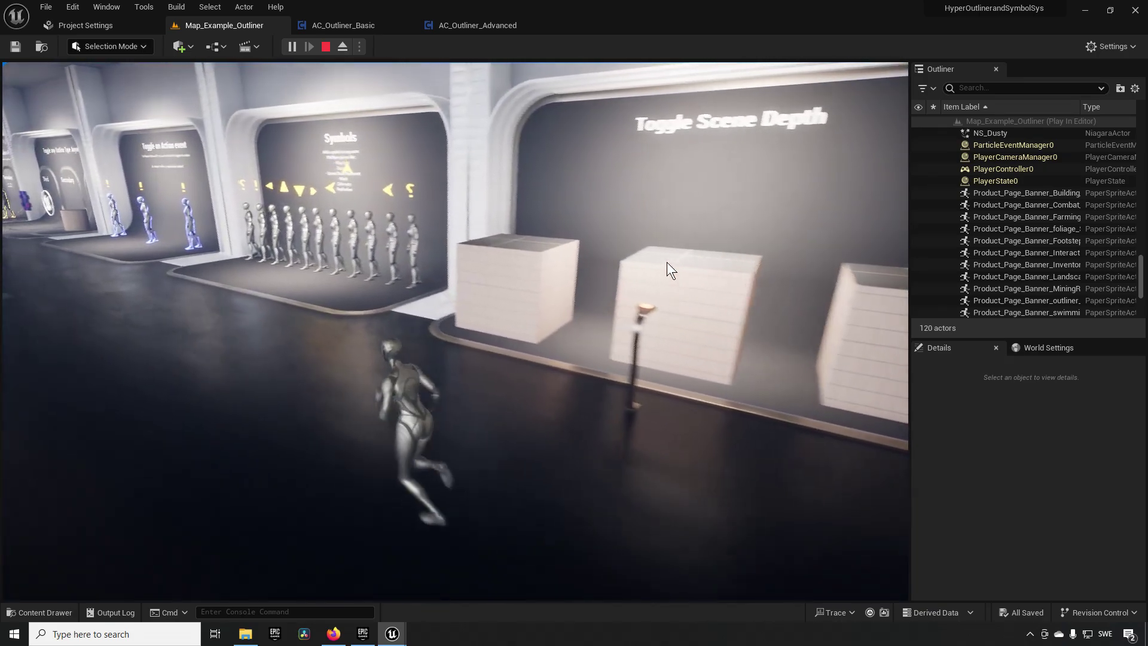
{"action": "key", "text": "a"}
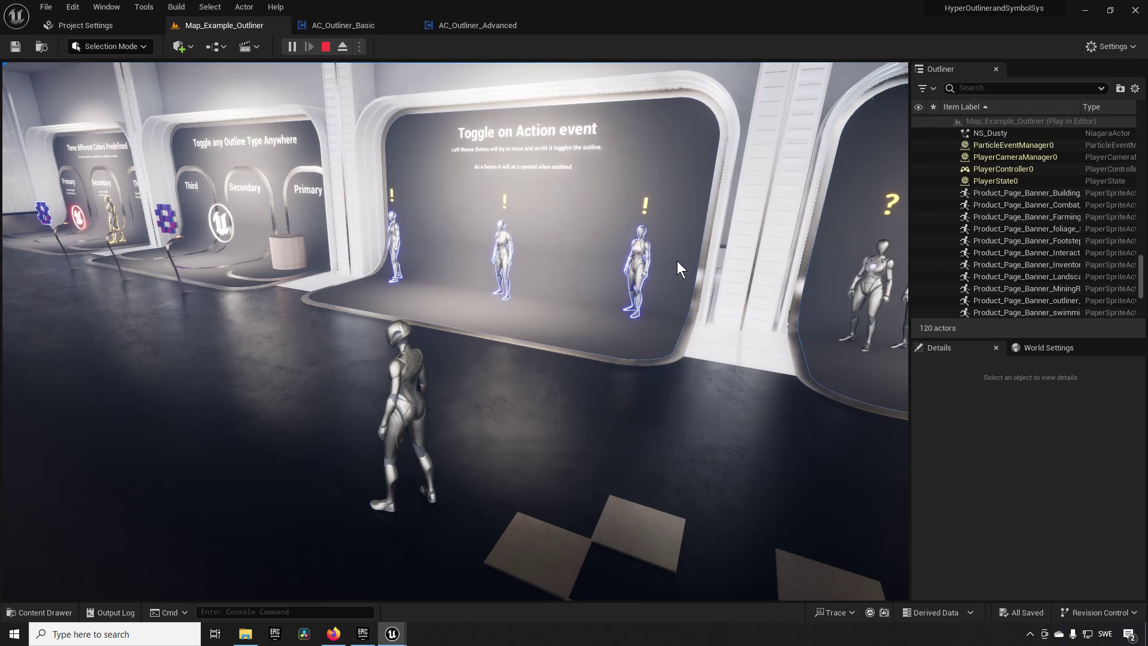
{"action": "key", "text": "a"}
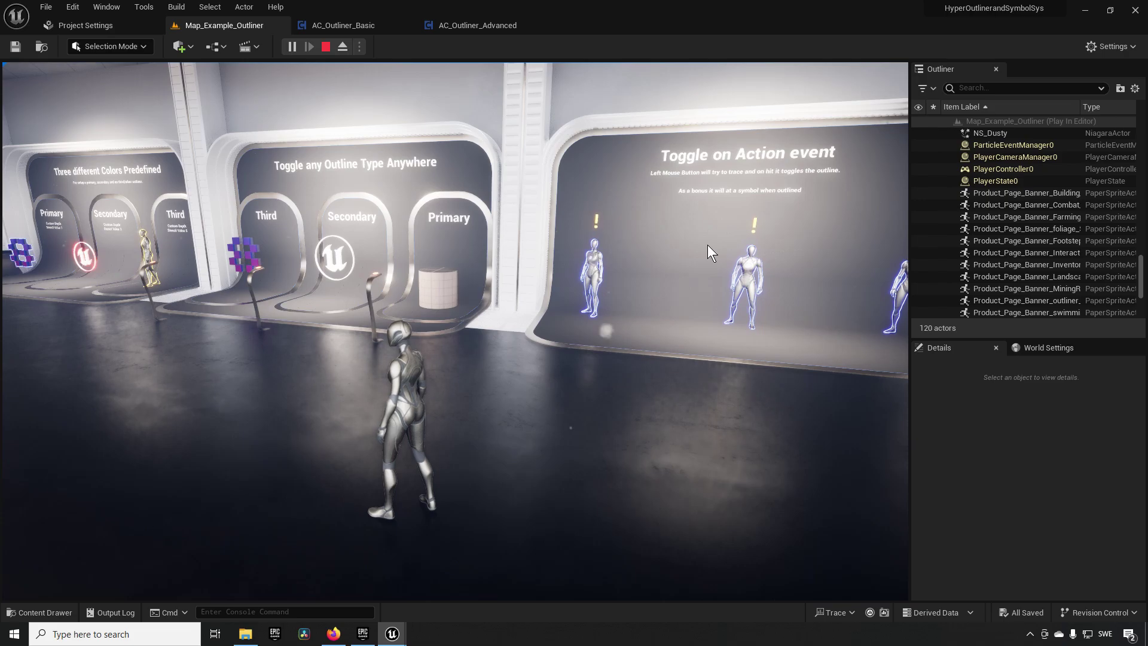
{"action": "key", "text": "d"}
{"action": "key", "text": "w"}
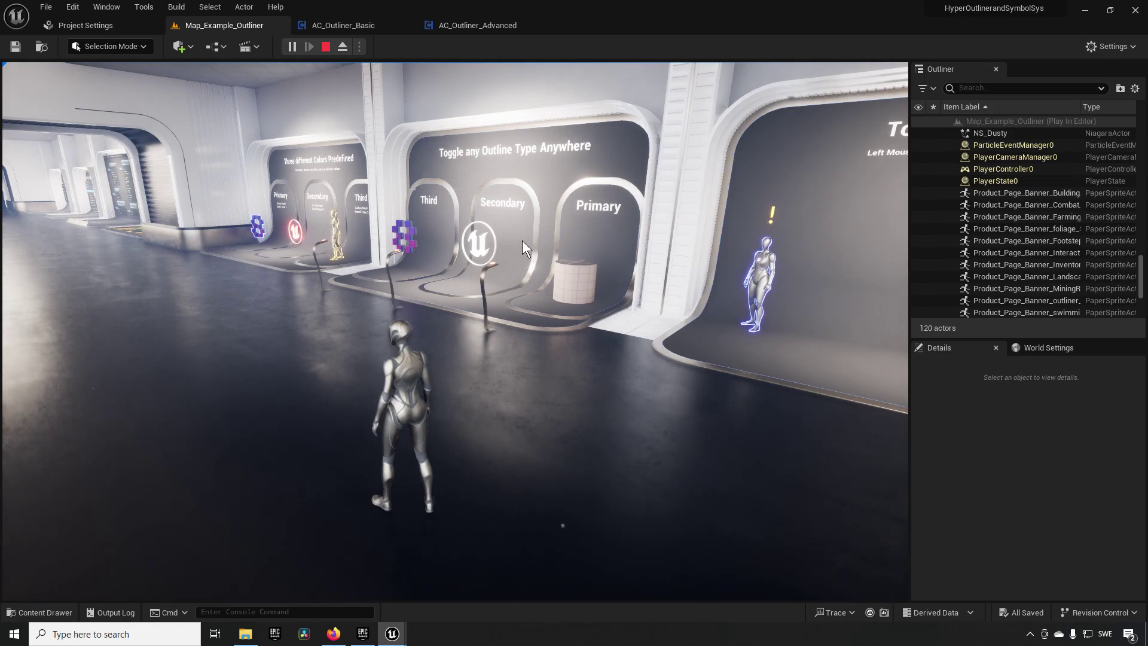
{"action": "right_click_drag", "start_coordinate": [523, 241], "coordinate": [827, 254]}
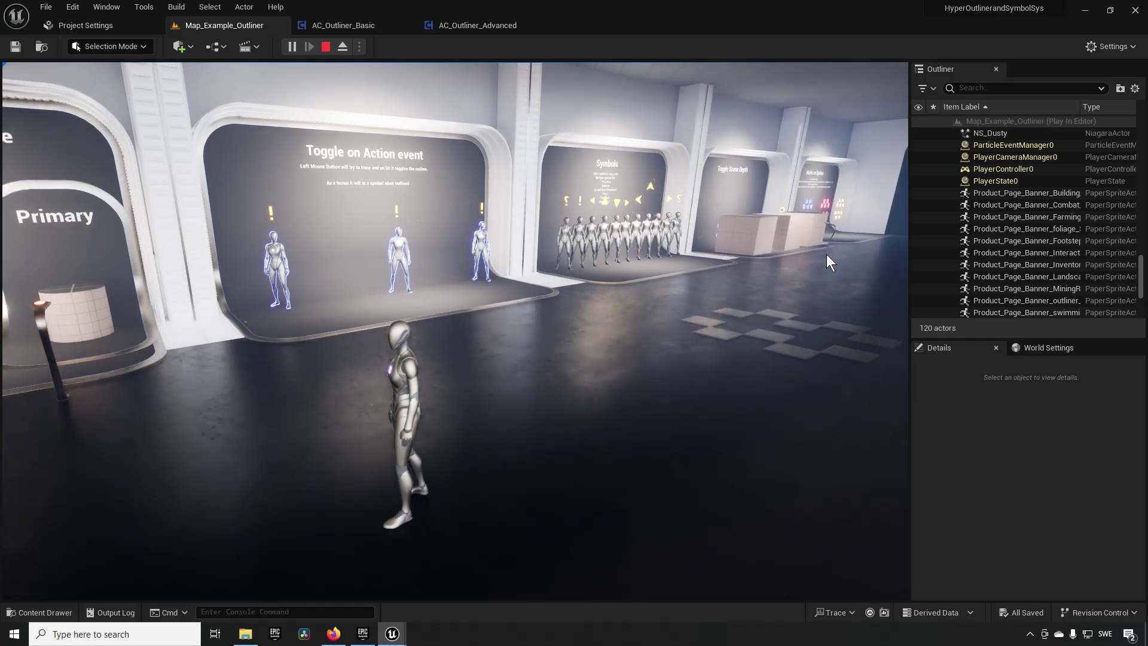